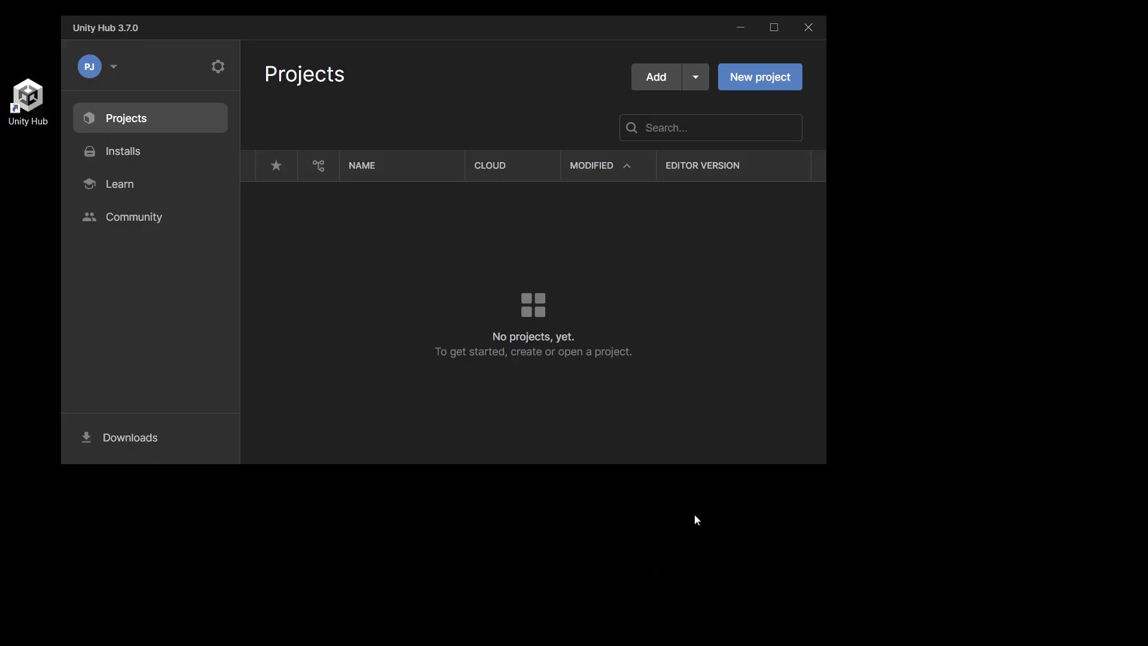
Step: Start a new Unity Hub project from the 3D Sample Scenes (URP) template
click(766, 76)
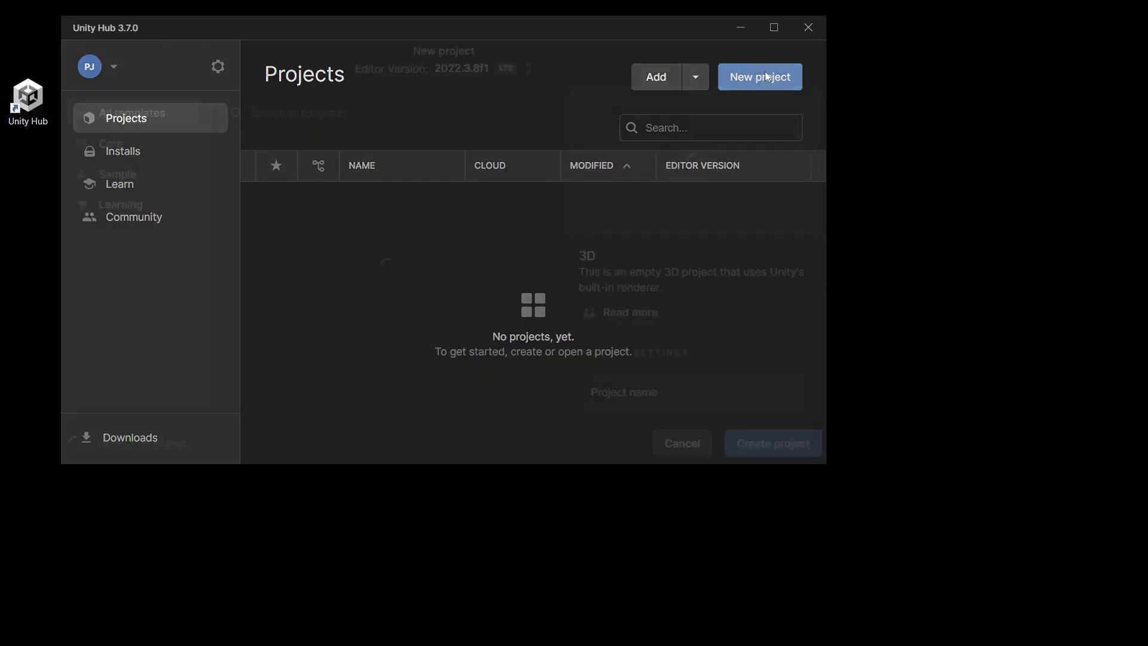
scroll(404, 236, down, 6)
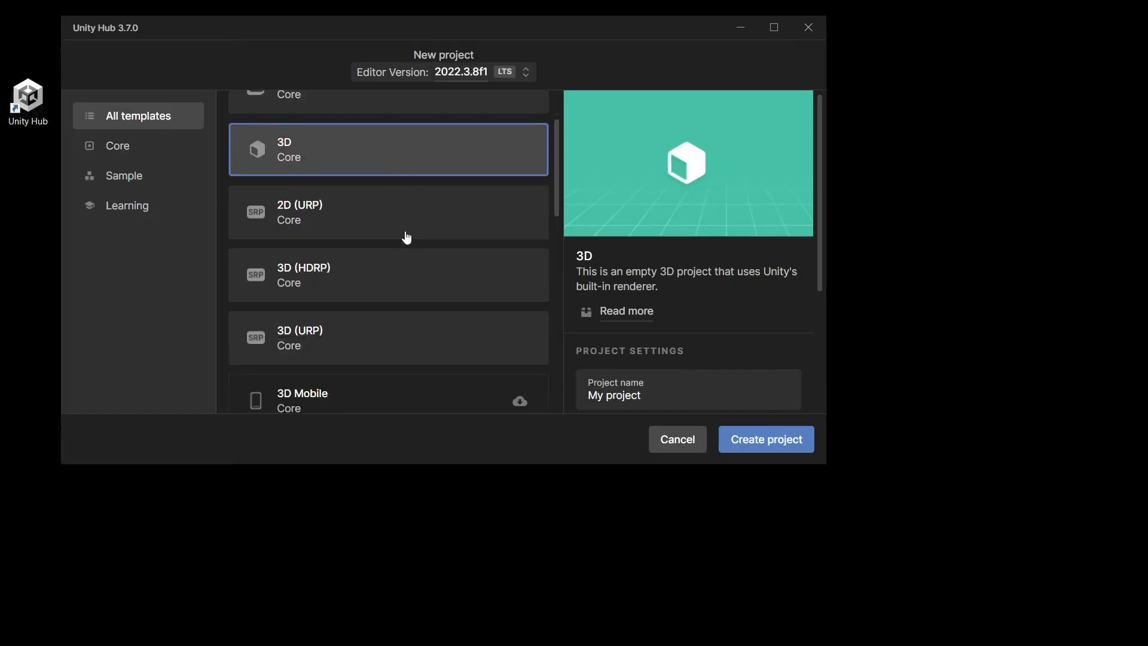
scroll(406, 237, down, 5)
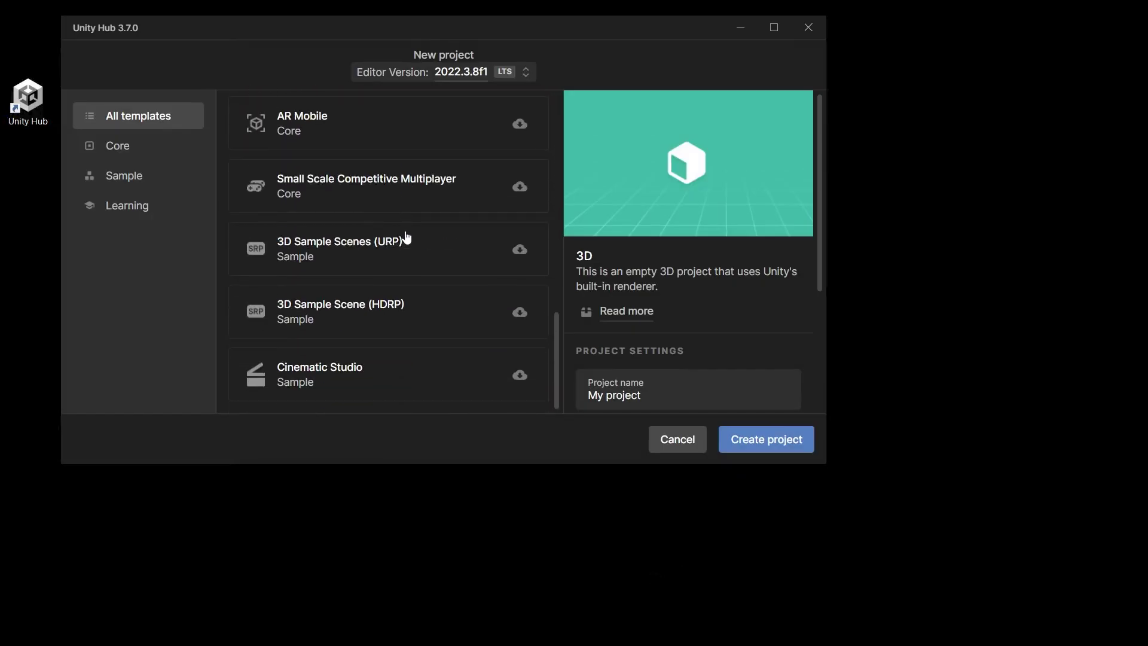
click(339, 248)
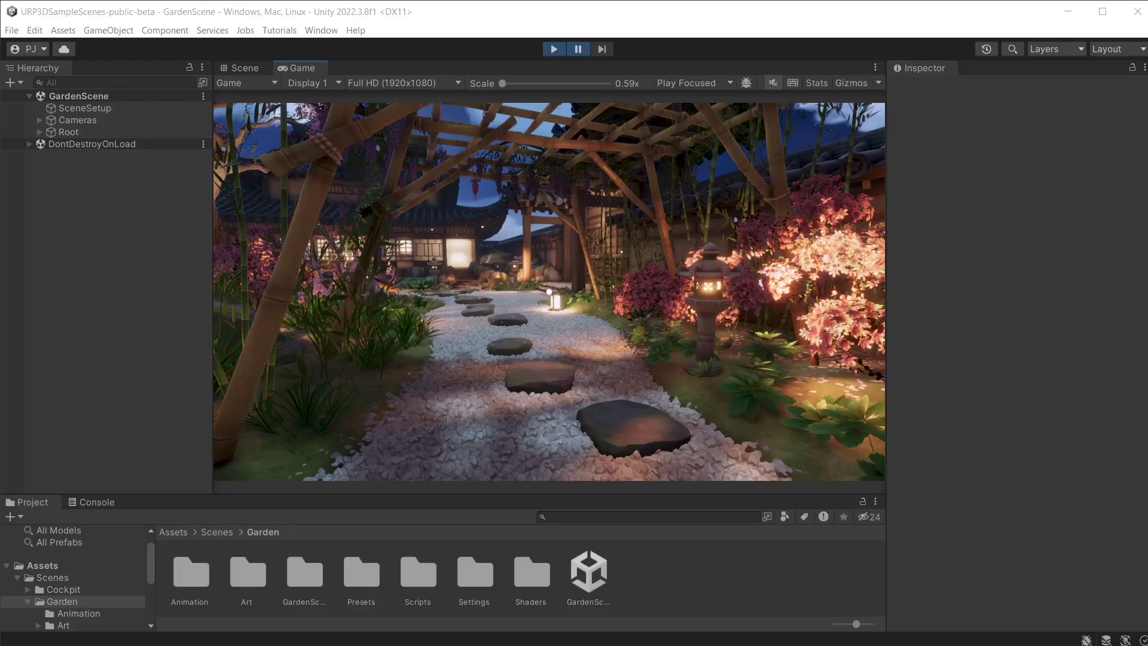
Step: Show the Stats overlay on the GardenScene Game view
click(819, 82)
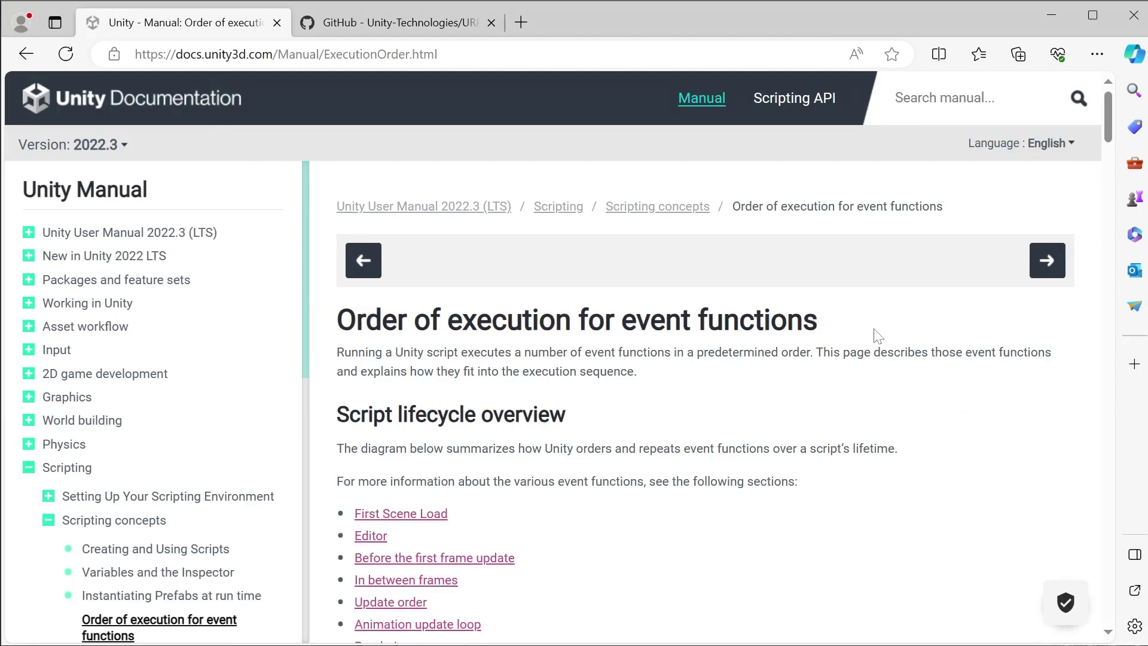
Step: Scroll the Order of execution page down through the script lifecycle flowchart to the game-logic stages
scroll(1002, 512, down, 8)
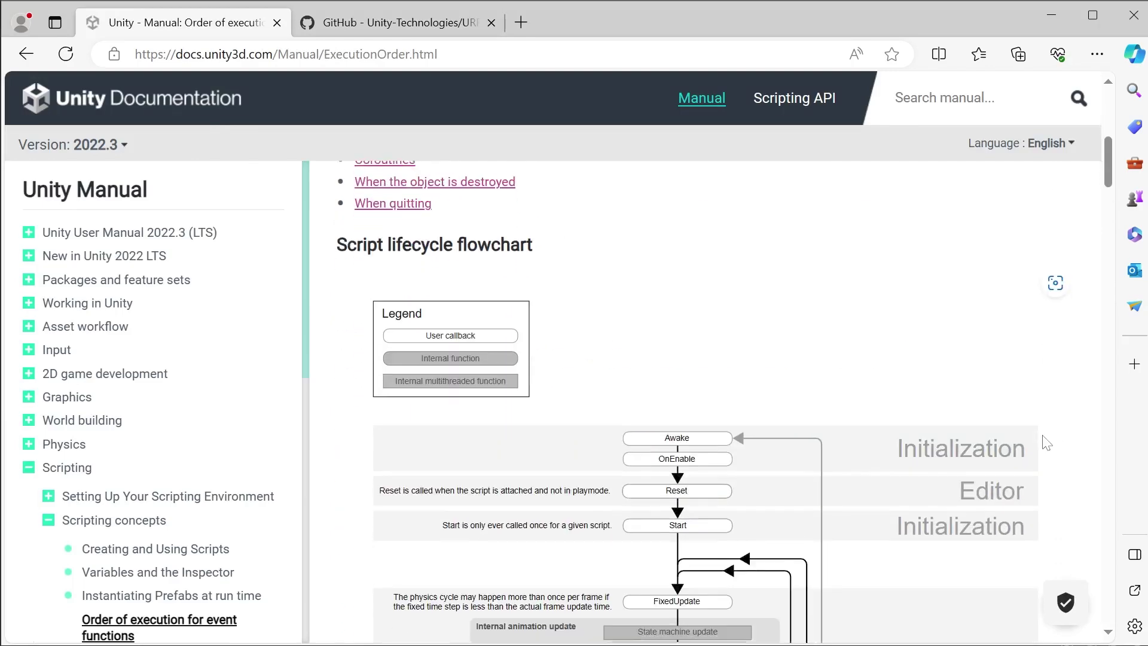
scroll(1047, 442, down, 2)
scroll(1056, 453, down, 3)
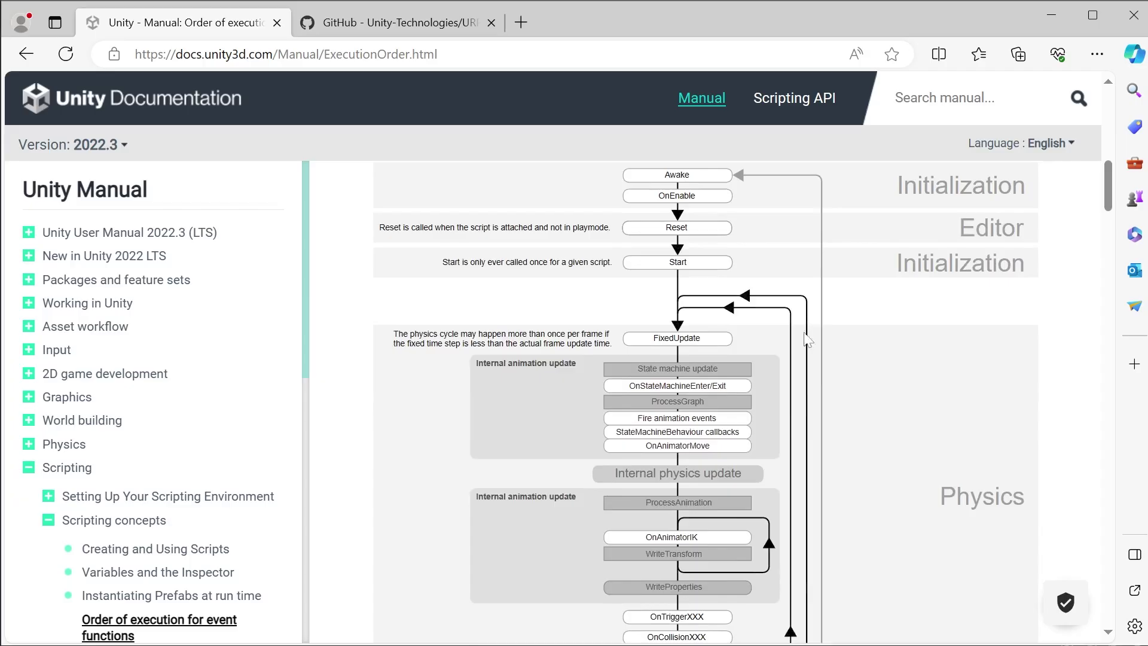
scroll(1072, 347, down, 2)
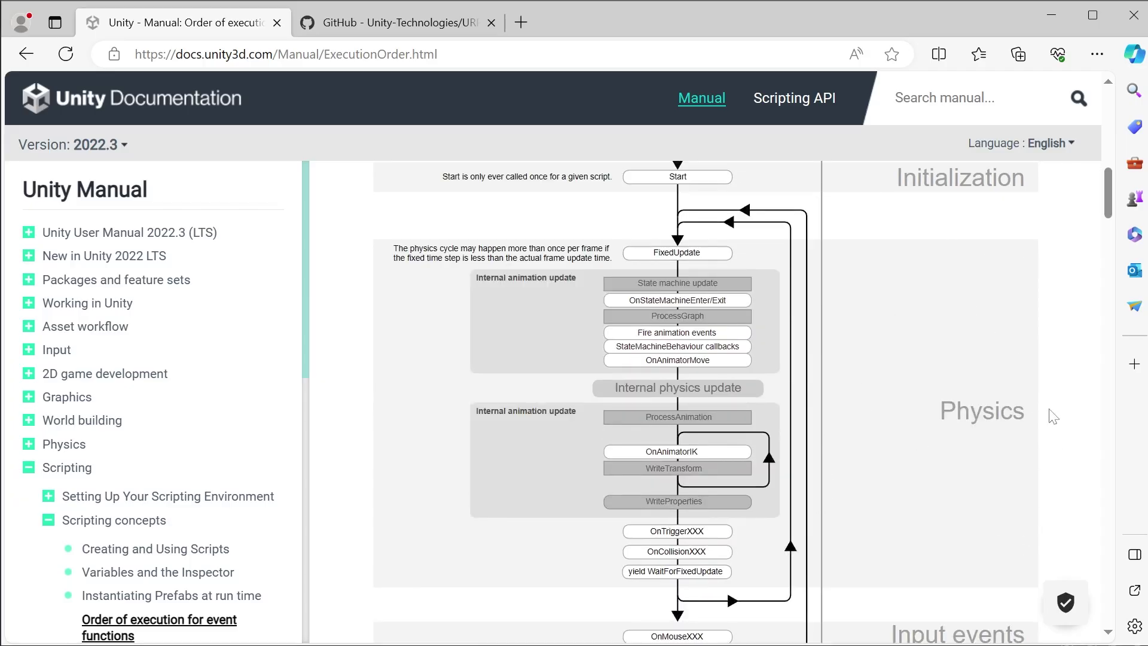
scroll(1052, 414, down, 4)
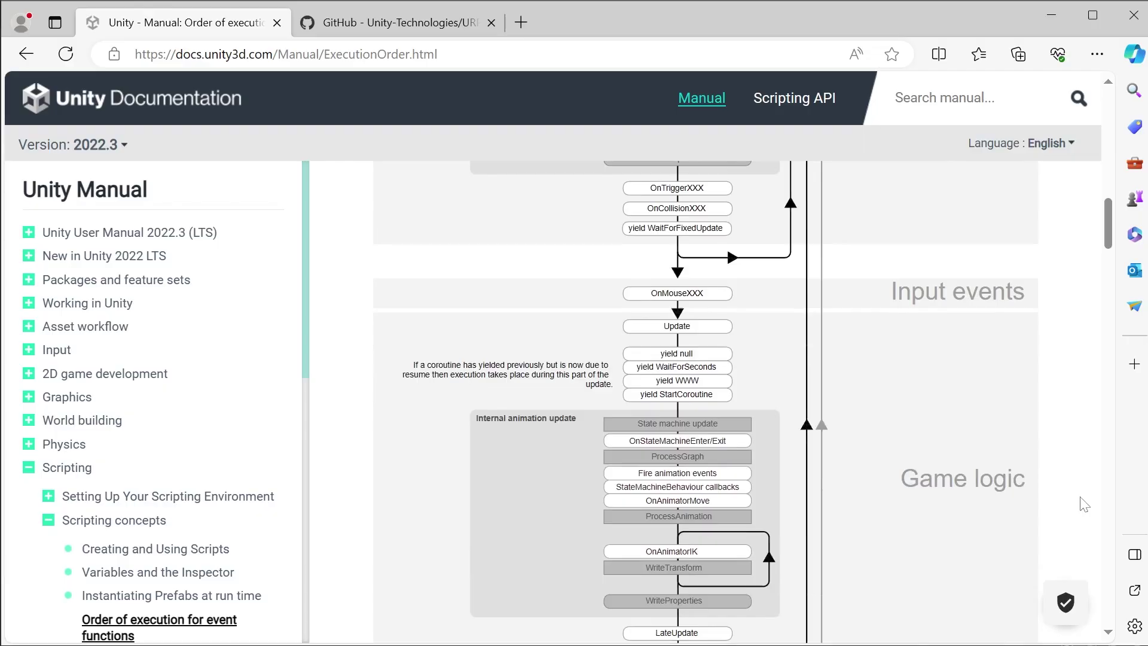
scroll(1080, 501, down, 5)
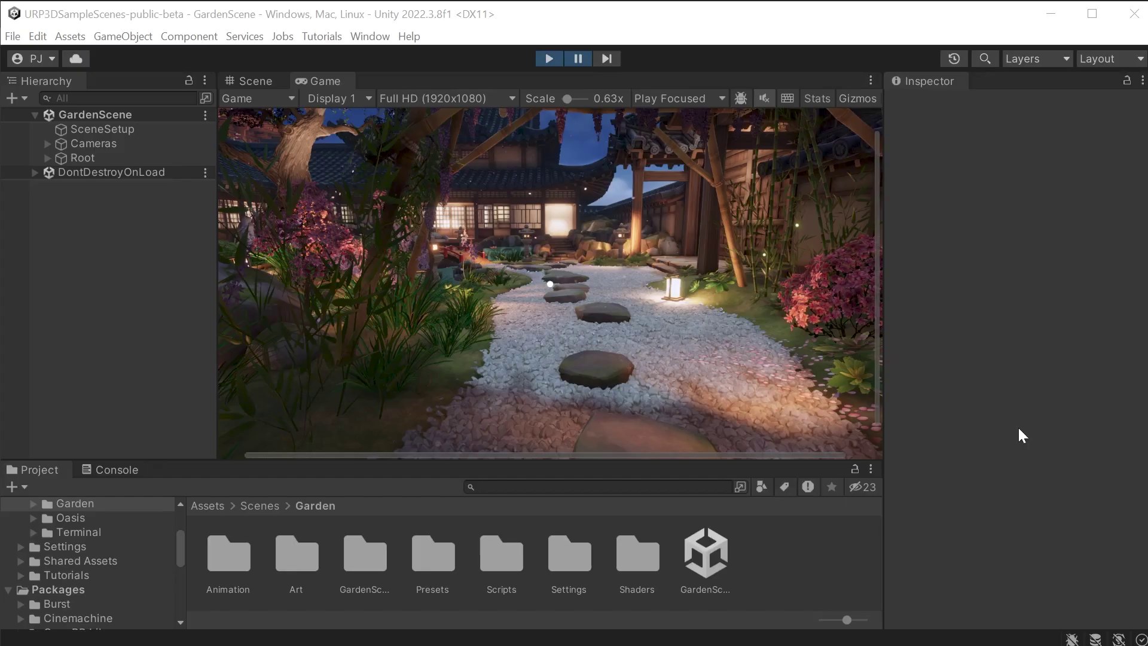
Step: Open the Profiler from Window > Analysis and resume Play mode so it records frames
click(370, 37)
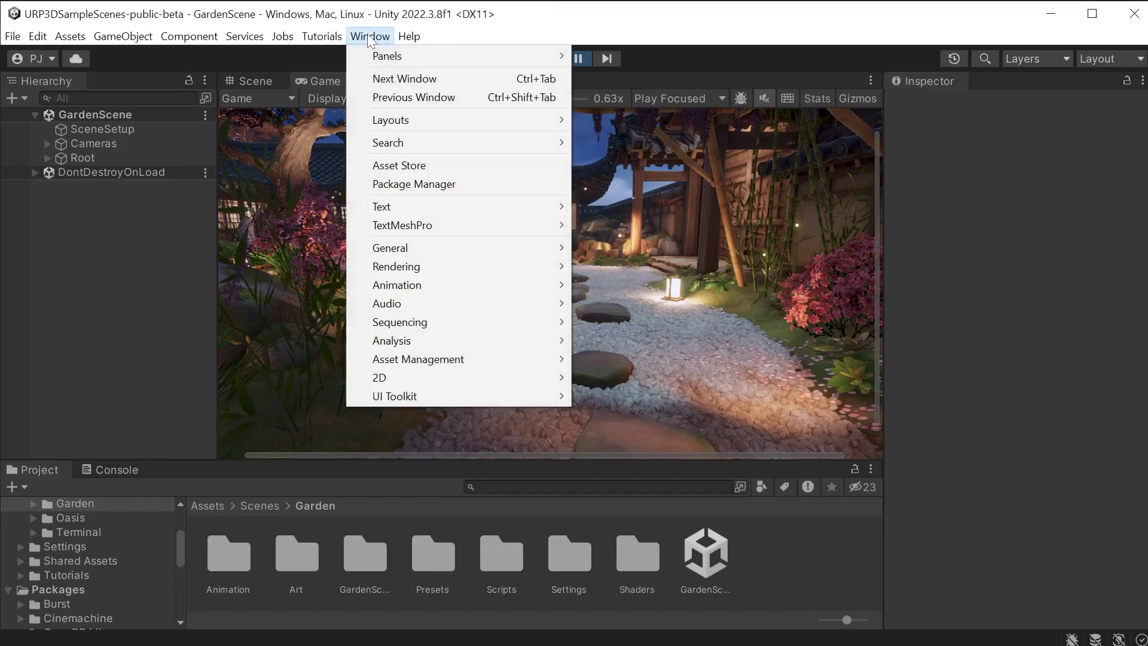
mouse_move(488, 345)
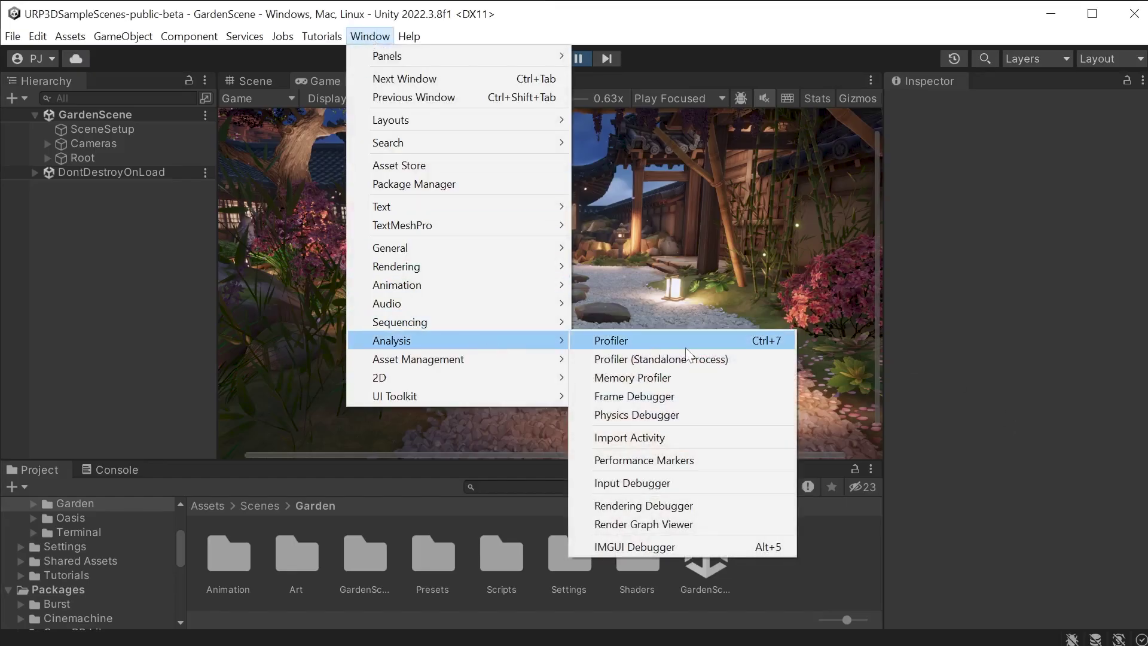
click(611, 340)
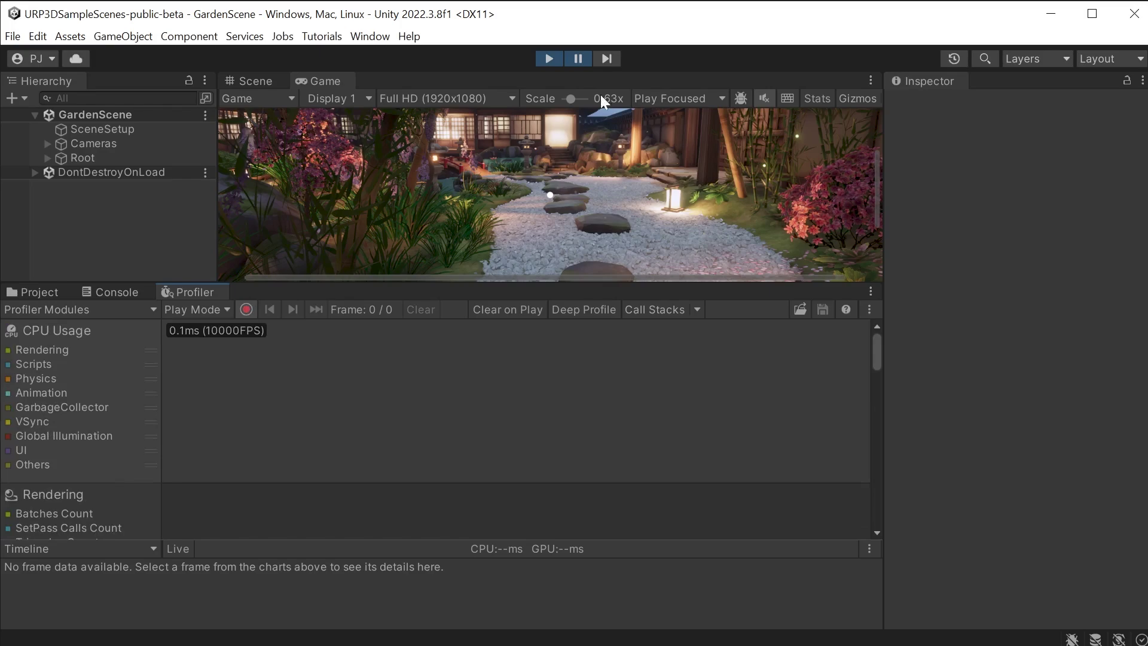
click(583, 60)
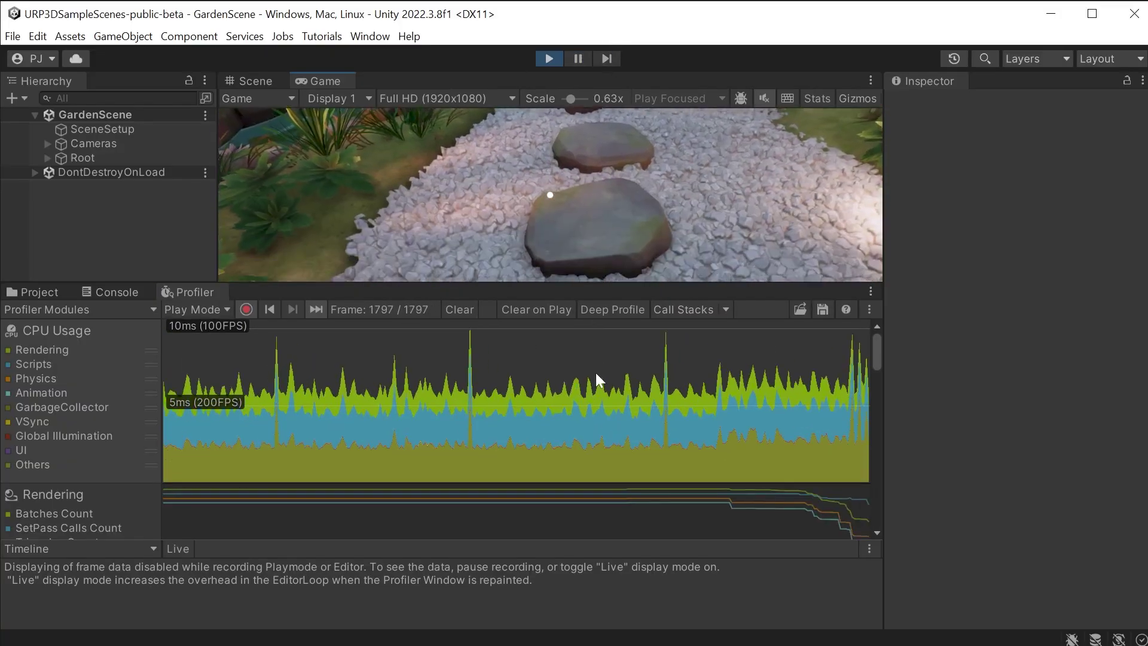
Step: Select frame 1754 in the CPU Usage chart, pausing play, and enlarge the chart
click(596, 389)
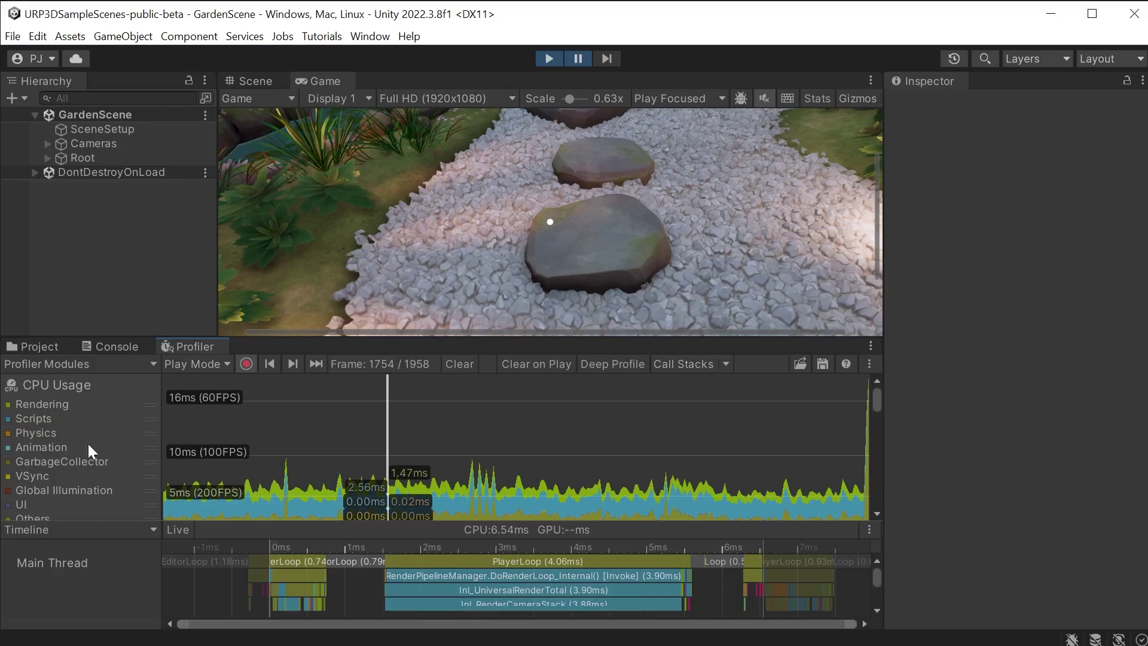
drag(103, 521, 102, 540)
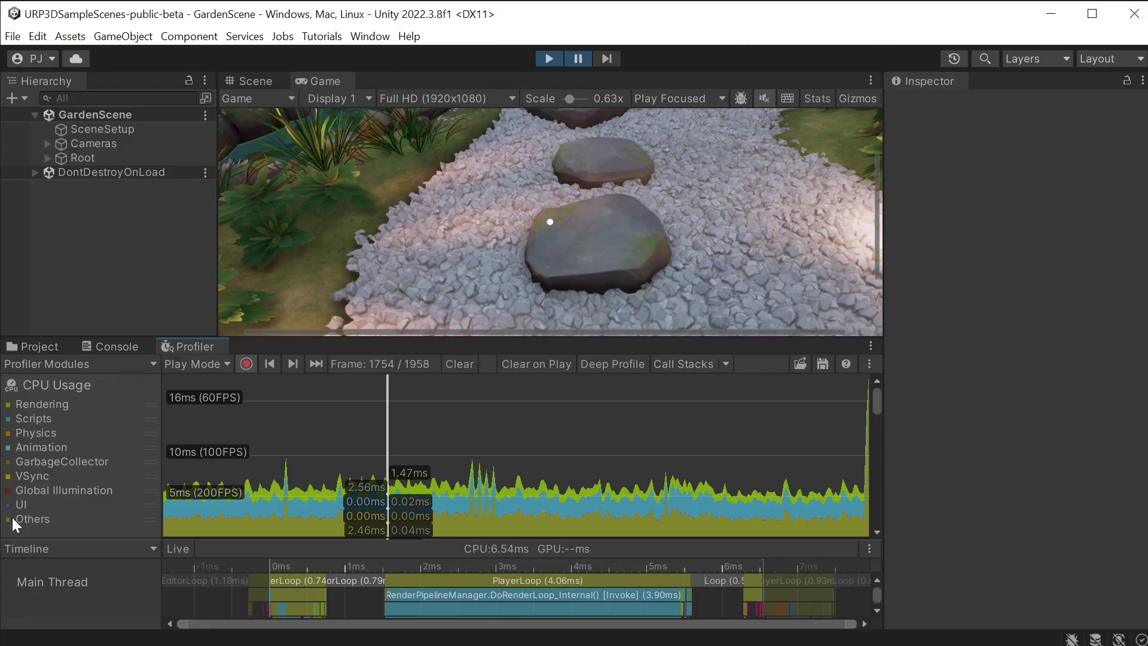
Step: Toggle the Rendering and Scripts categories in the CPU Usage chart legend
drag(12, 518, 56, 425)
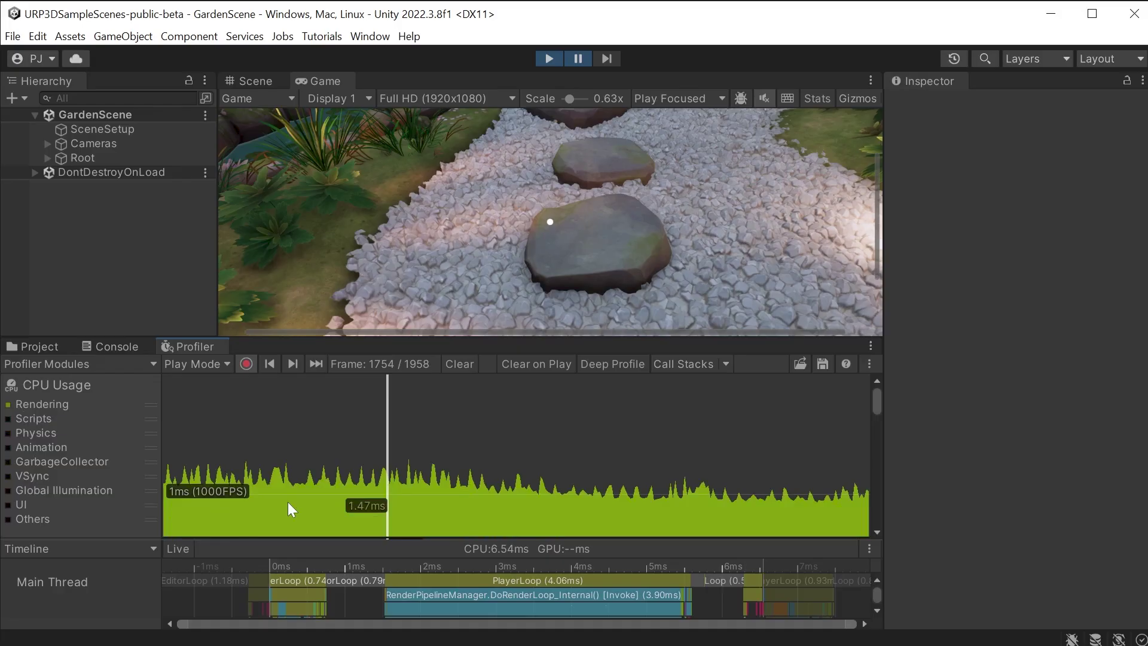
click(36, 418)
click(28, 402)
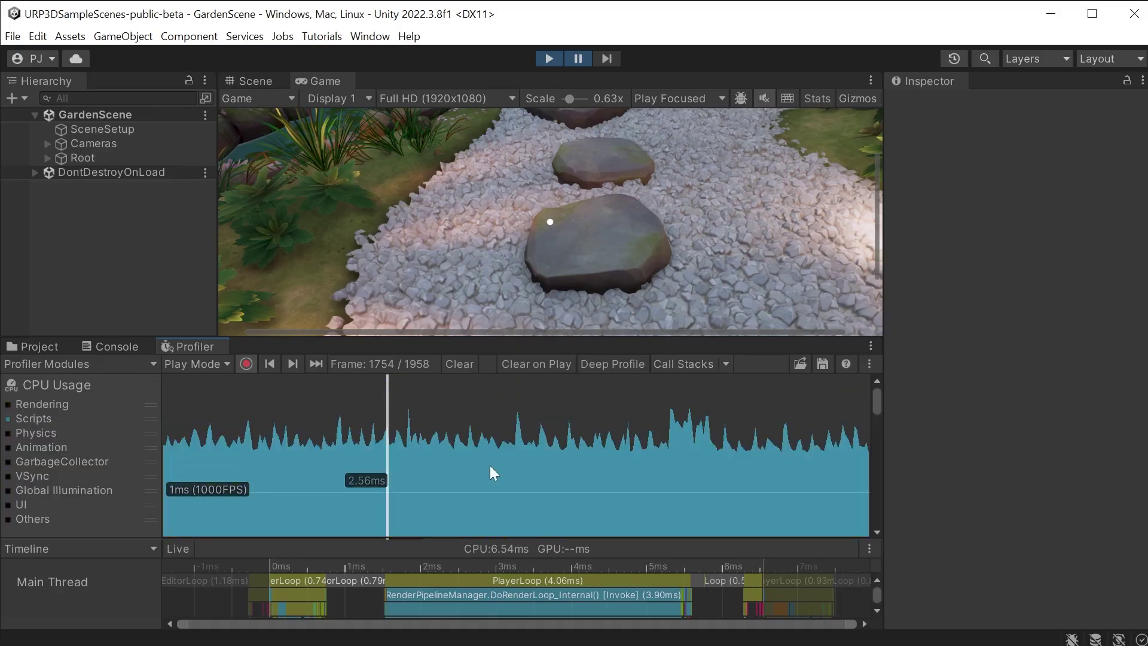
Step: Maximize the Profiler panel to fill the whole editor
right_click(189, 349)
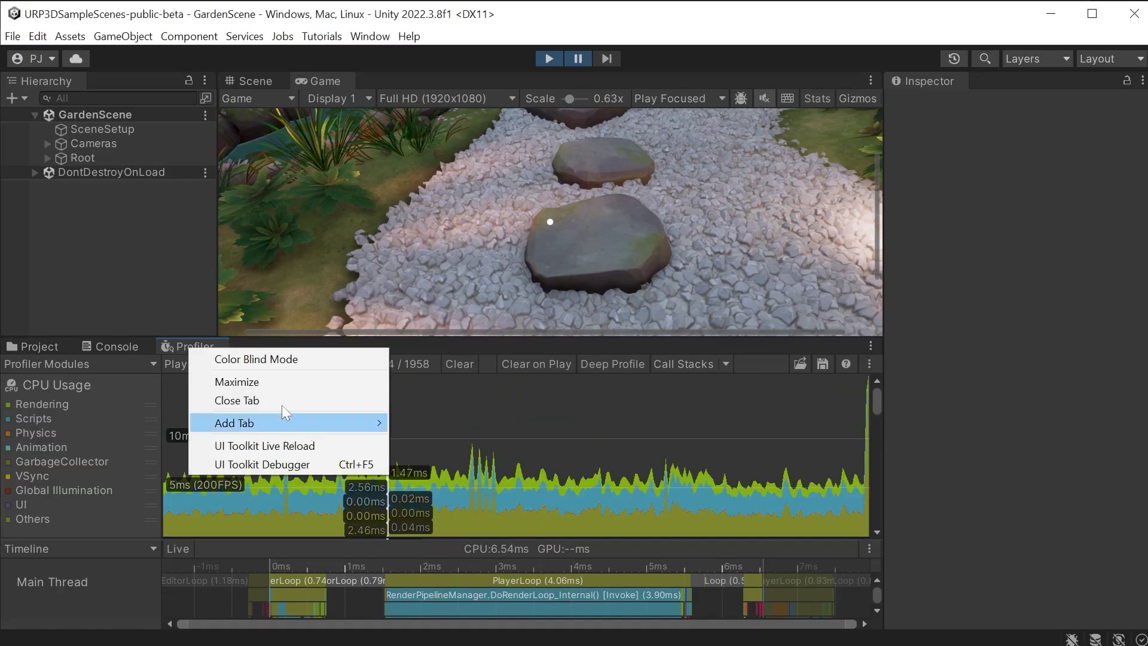
click(251, 382)
scroll(130, 402, down, 3)
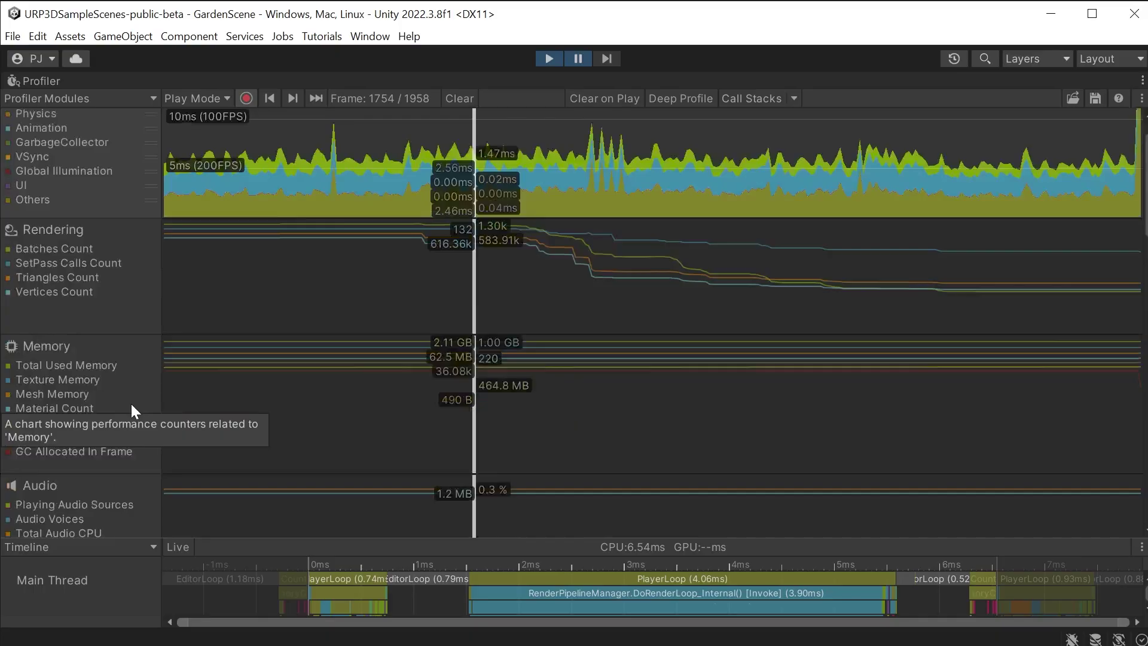
scroll(370, 451, down, 4)
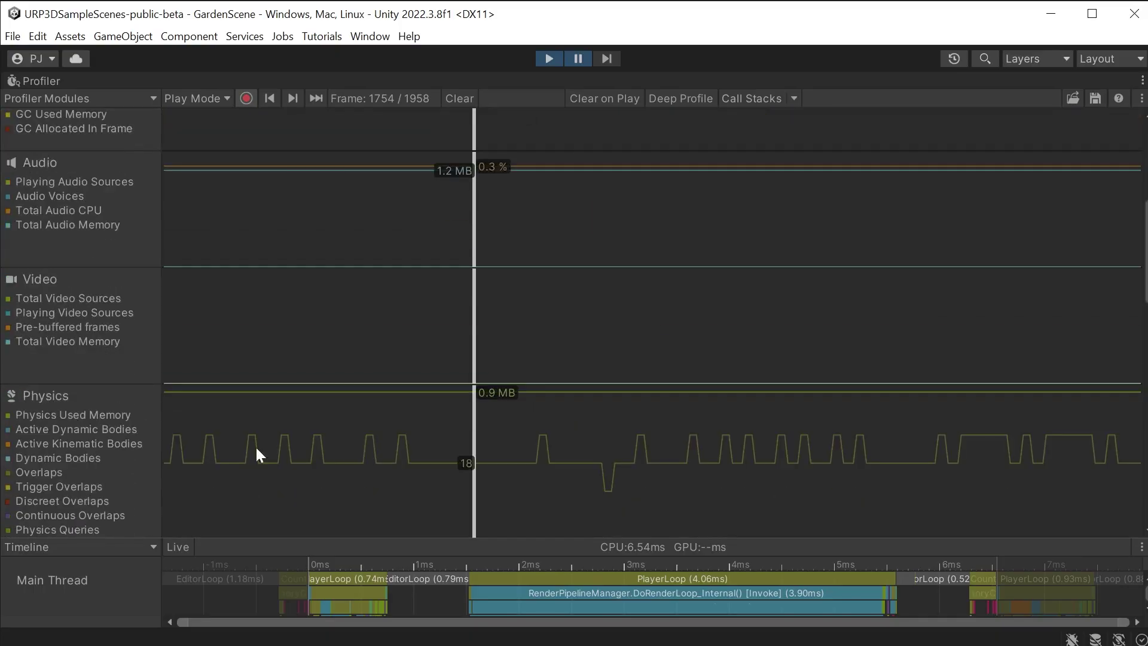
scroll(562, 503, up, 7)
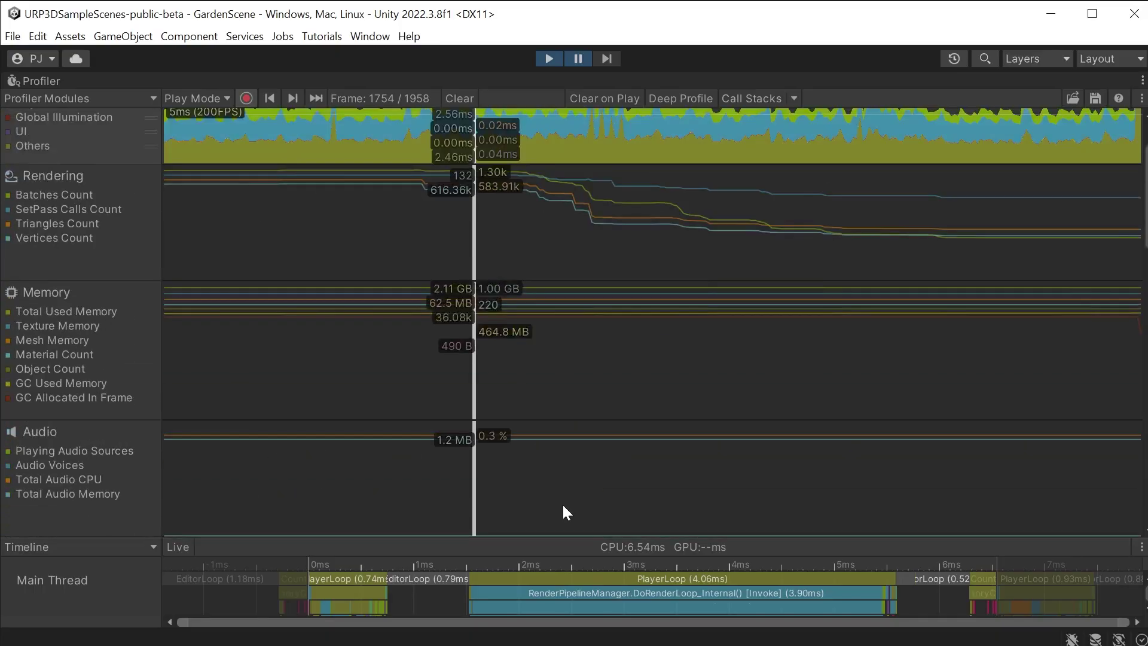
Step: Remove the Memory, Audio and one other unneeded module chart via Profiler Modules
click(42, 98)
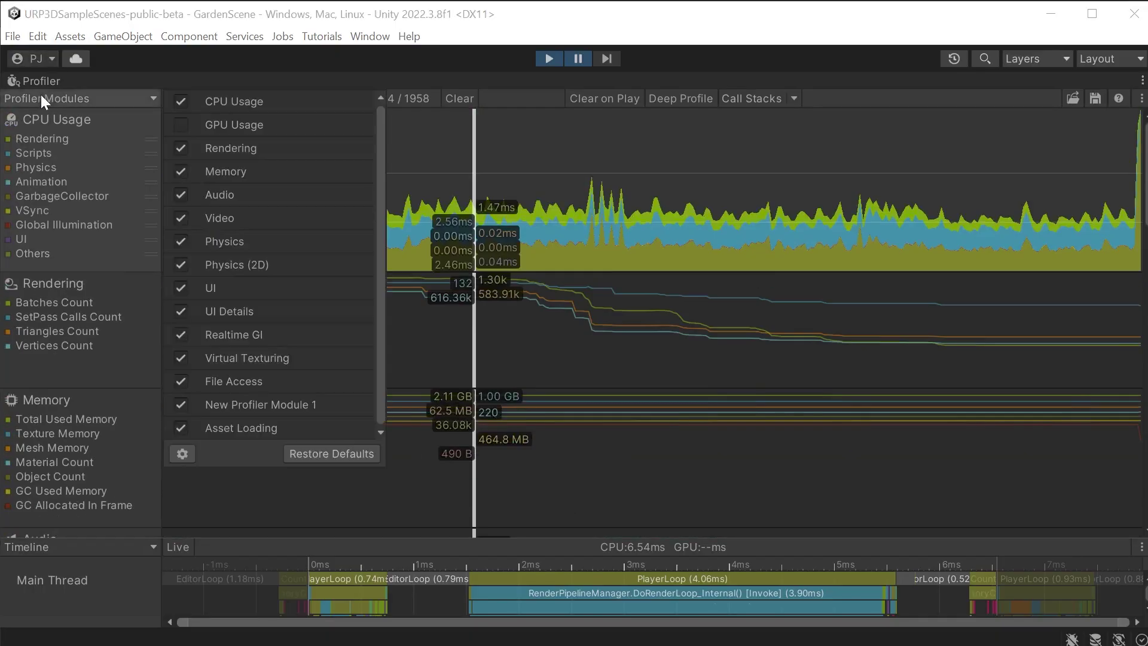
click(236, 149)
click(231, 171)
click(220, 197)
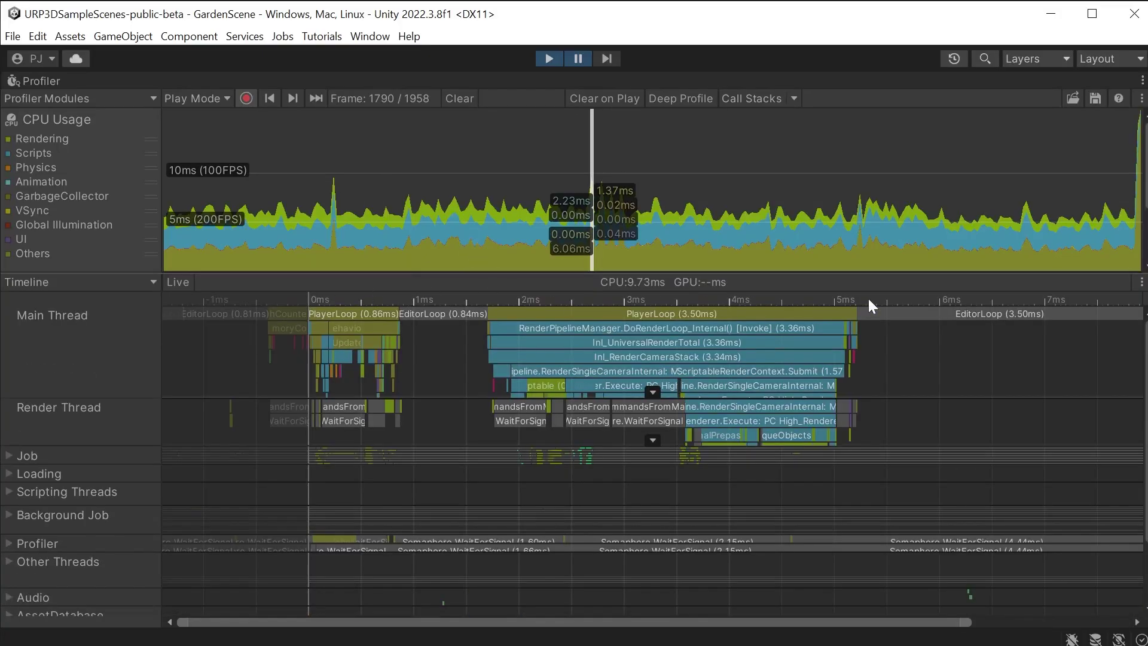
Step: Inspect frame 1790's PlayerLoop timing and mark a 0–9.7ms range on the timeline
click(710, 312)
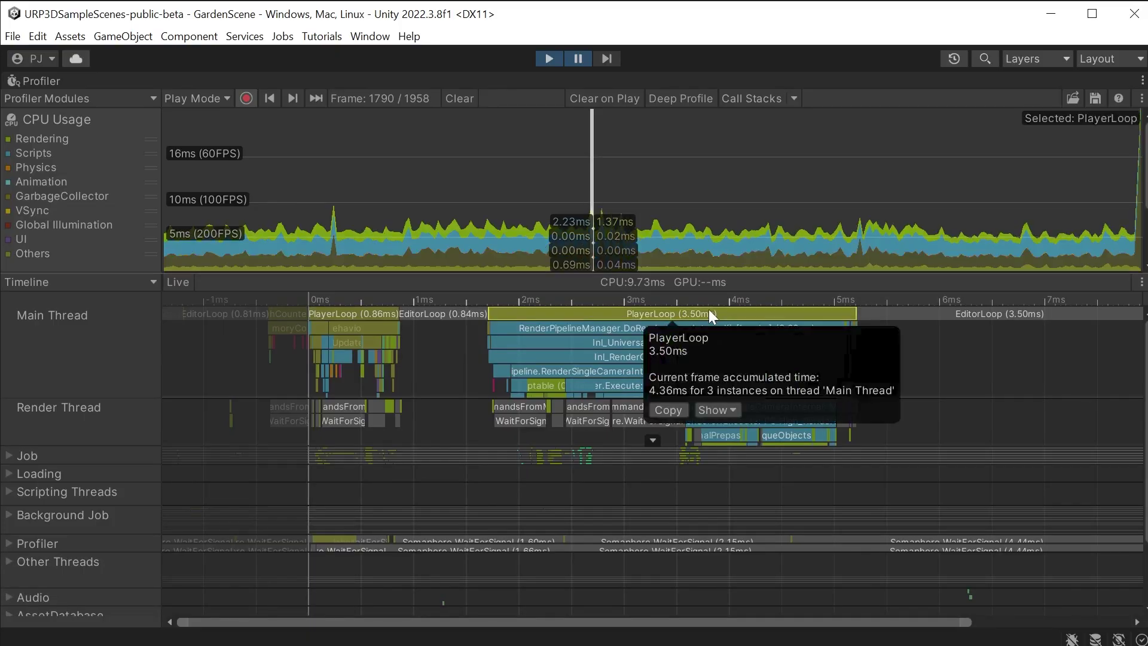
key(a)
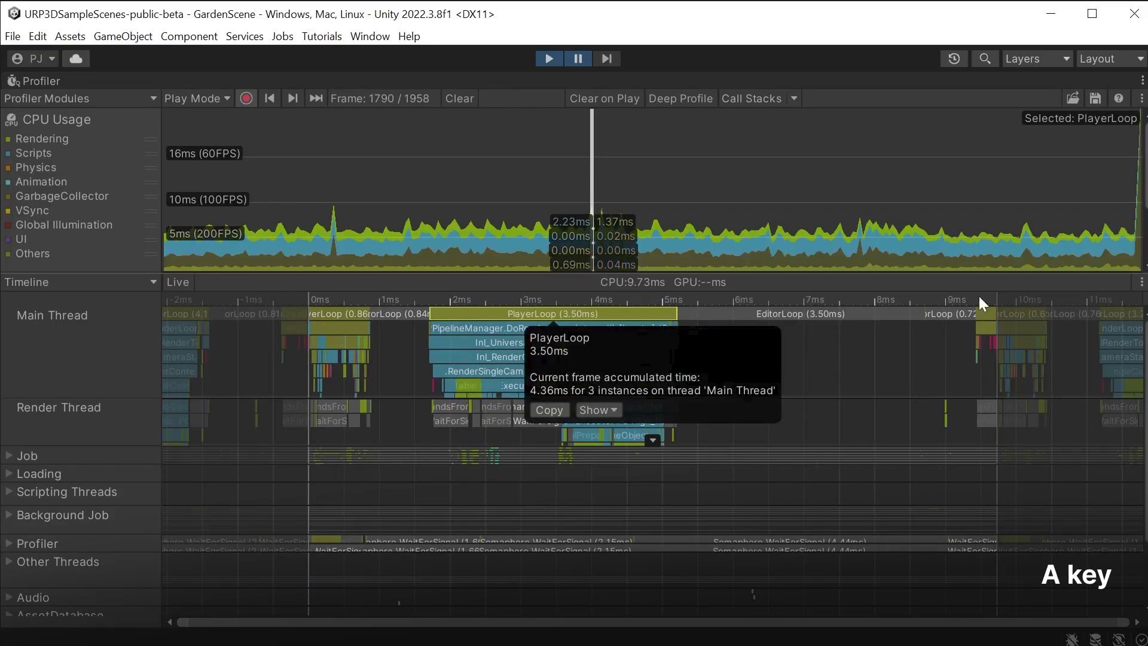
click(627, 289)
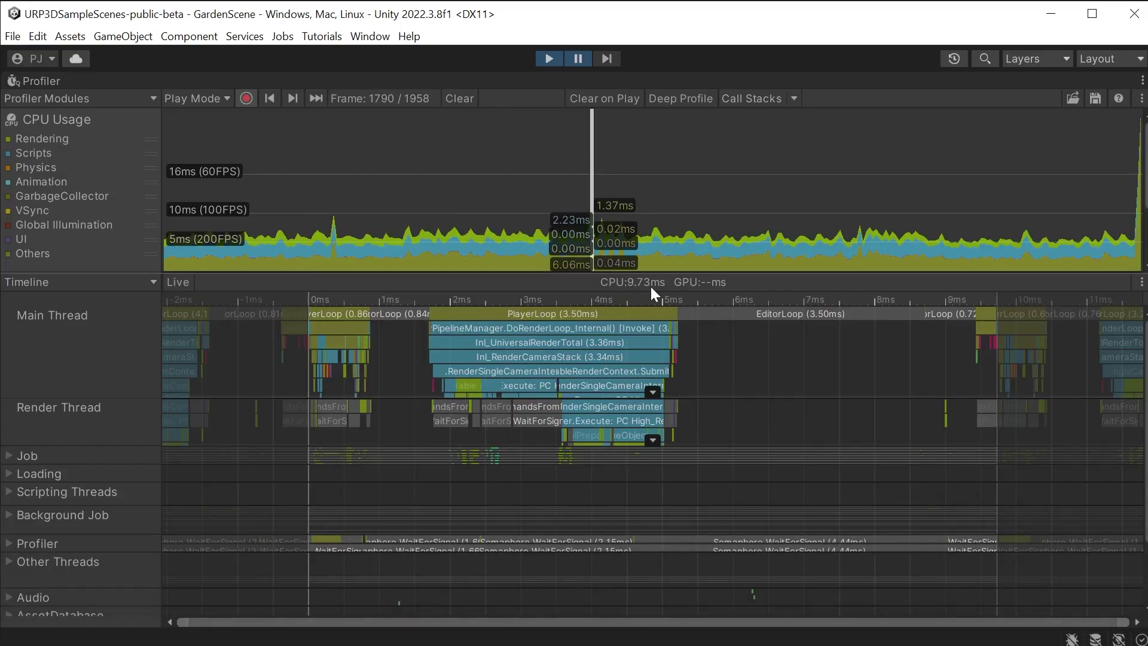
drag(309, 299, 651, 299)
drag(863, 298, 995, 302)
Step: Inspect the EditorLoop and Update.ScriptRunBehaviourUpdate samples, zooming to fit the latter
click(835, 314)
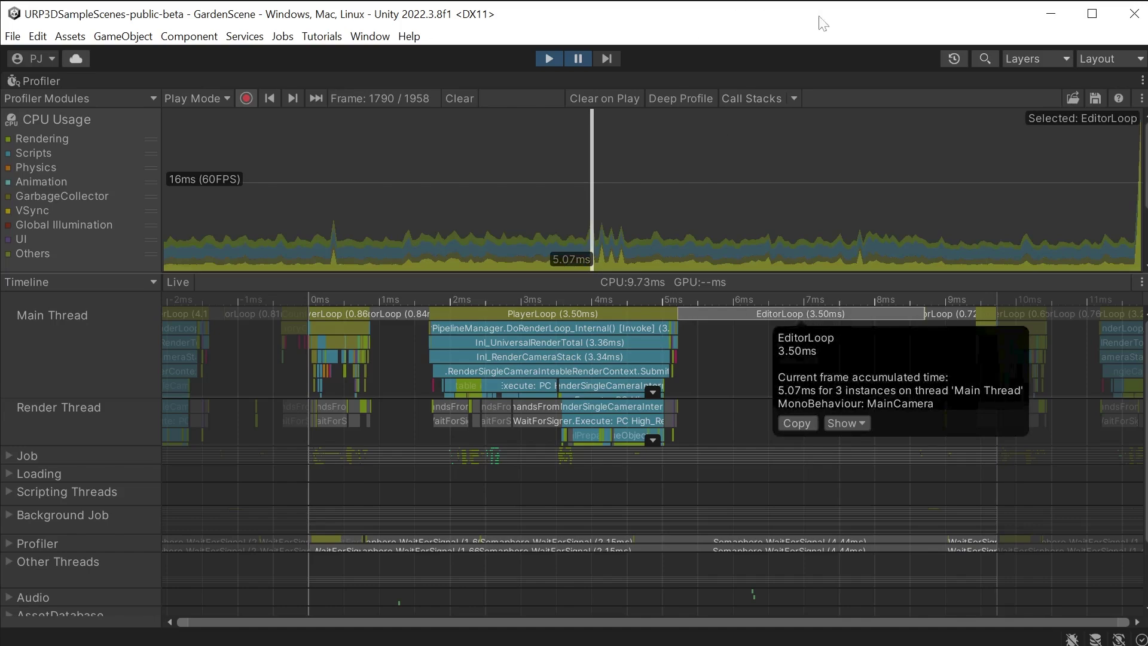
click(339, 326)
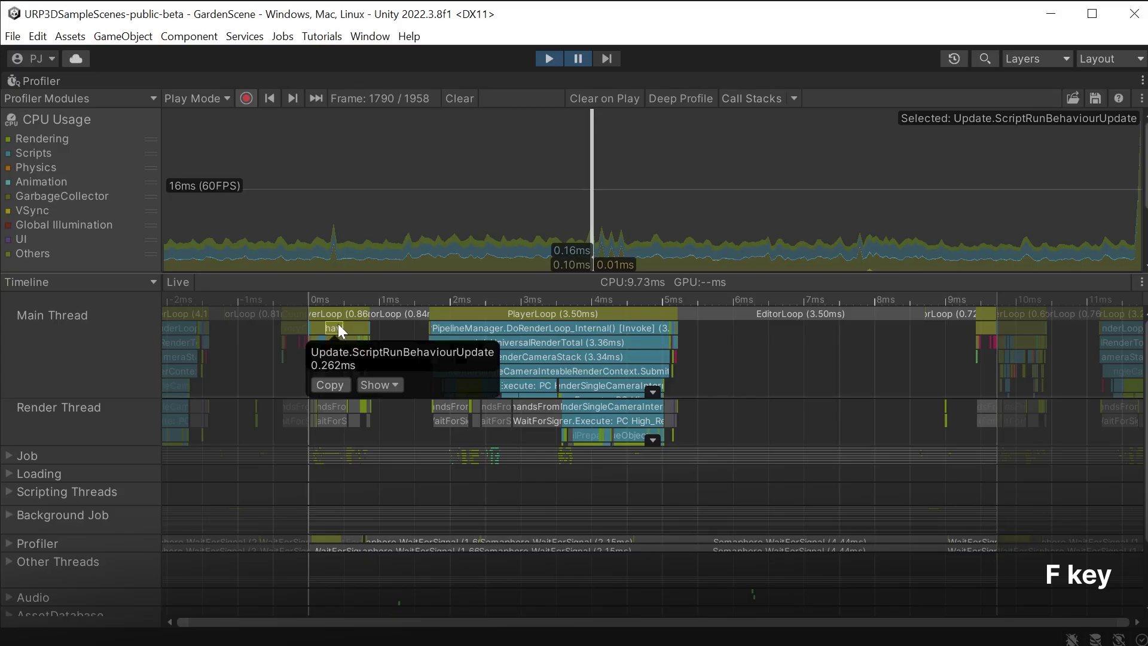
key(f)
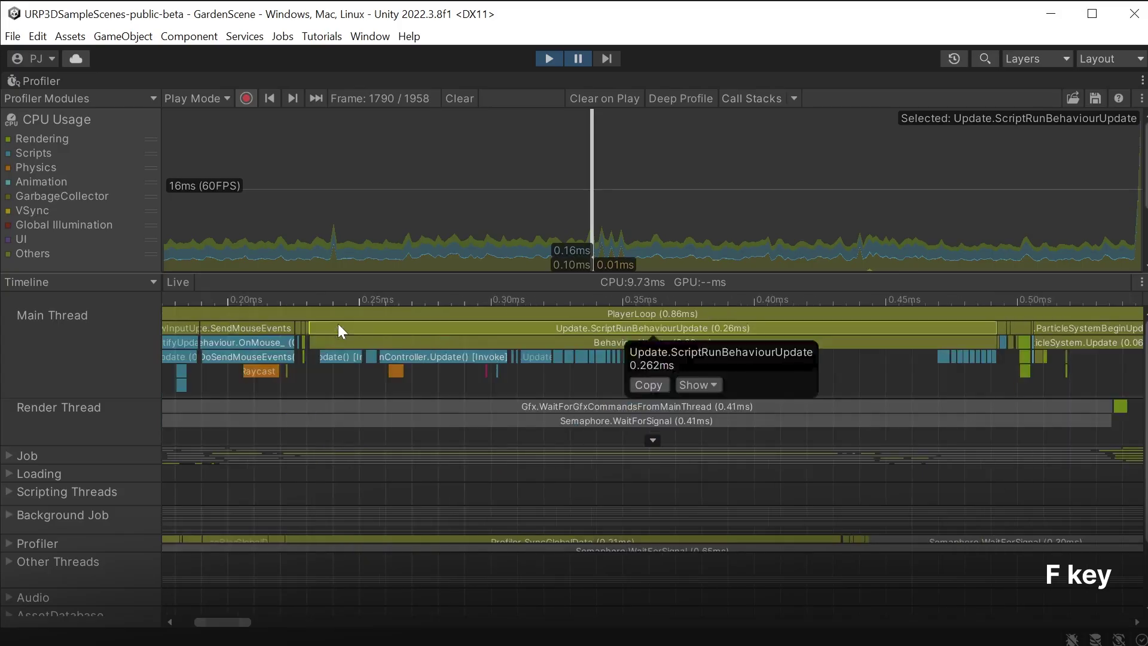
click(881, 380)
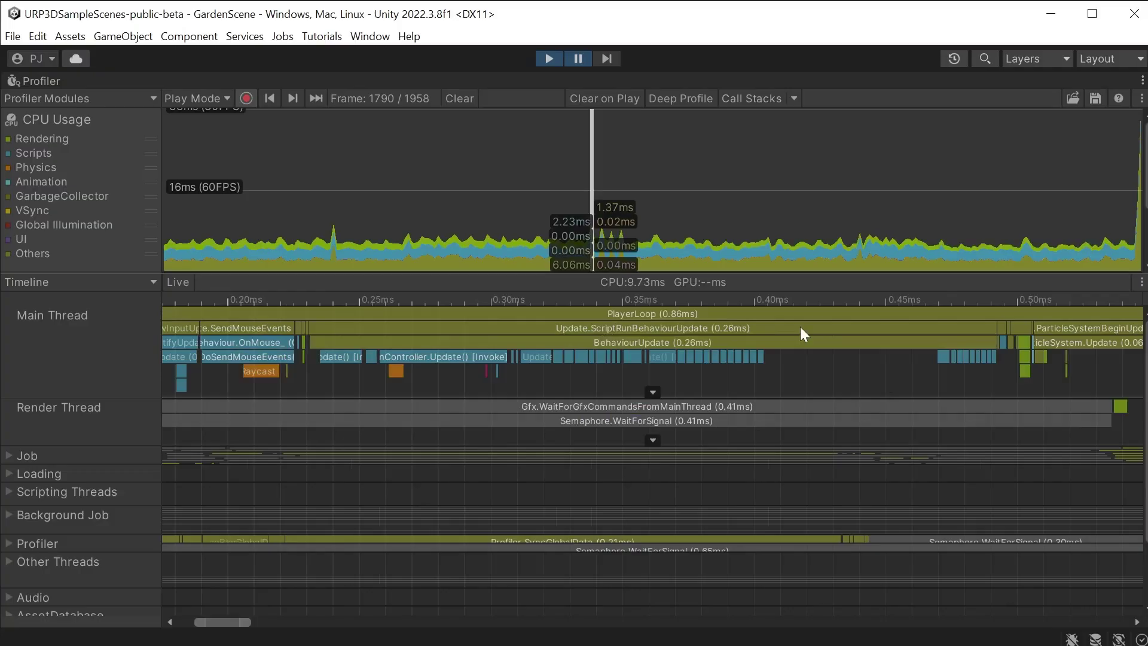
Step: Expand the Job worker thread rows and zoom out across the 3.50ms PlayerLoop's rendering work
click(9, 456)
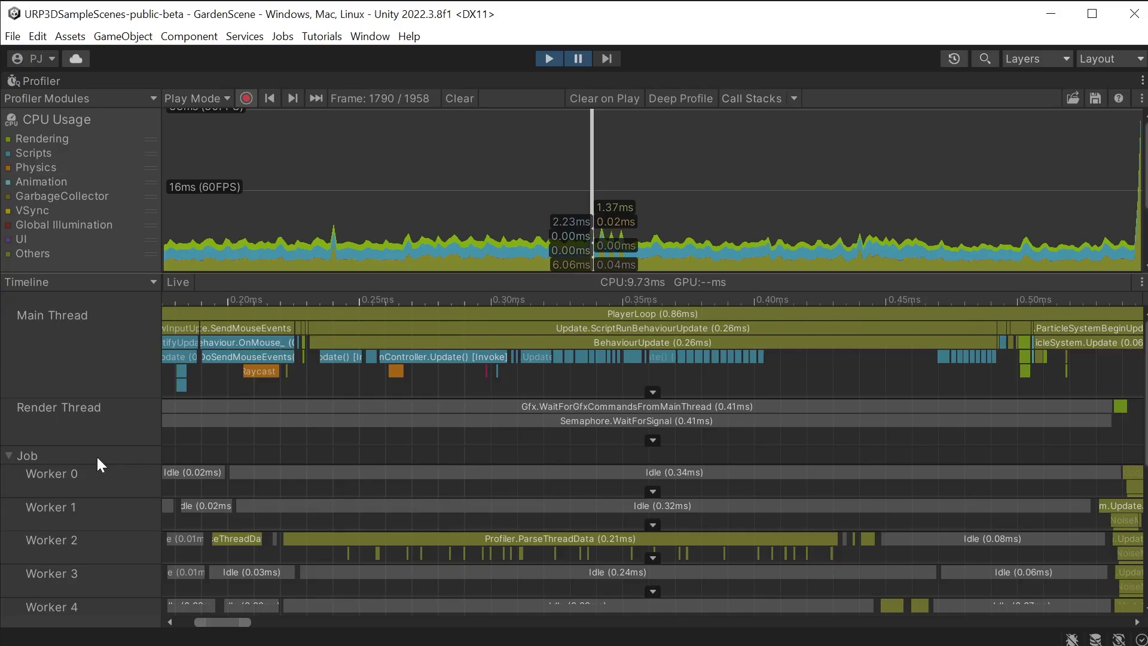
scroll(584, 489, down, 2)
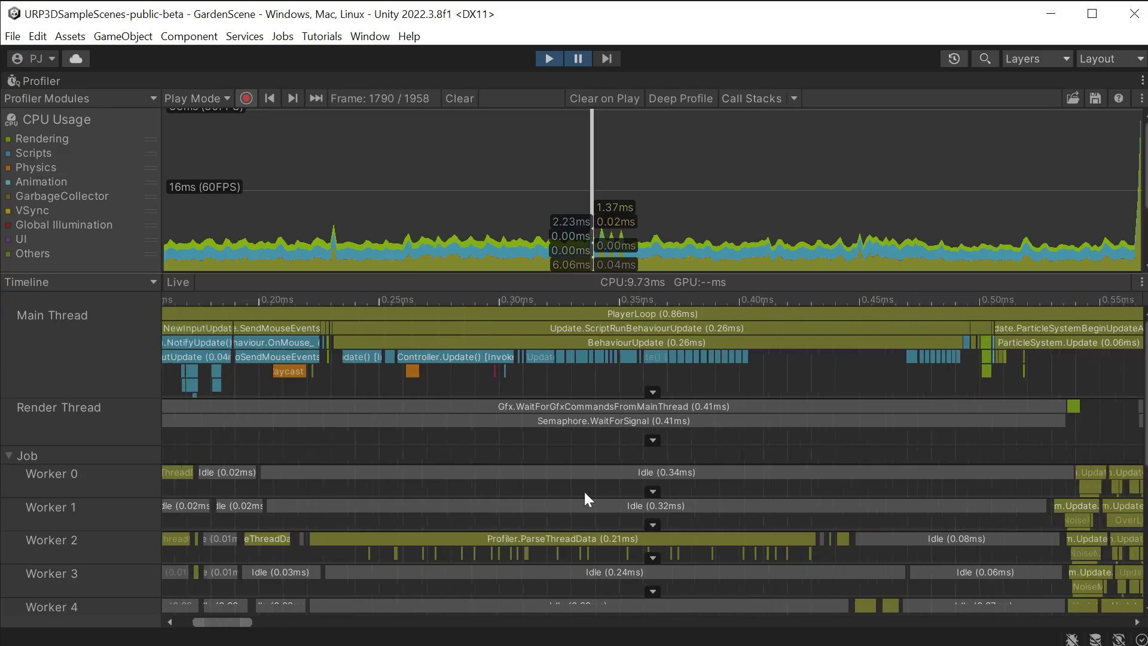
scroll(573, 504, down, 3)
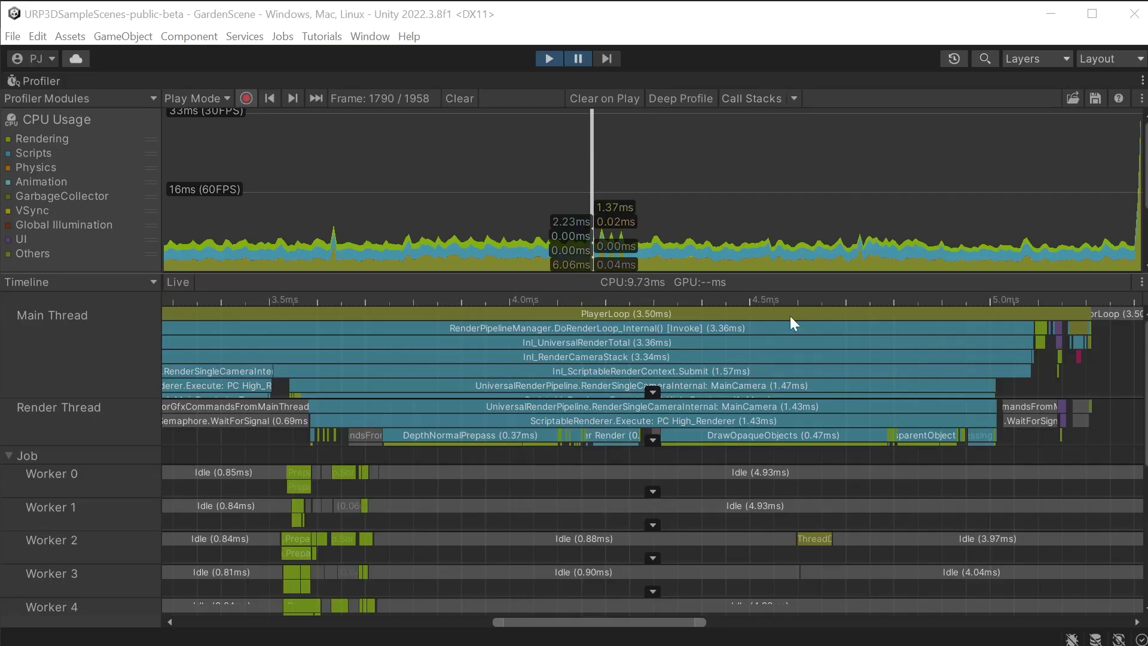
Step: Show the DoRenderLoop_Internal sample in Hierarchy view and expand down to Inl_UniversalRenderTotal
click(772, 333)
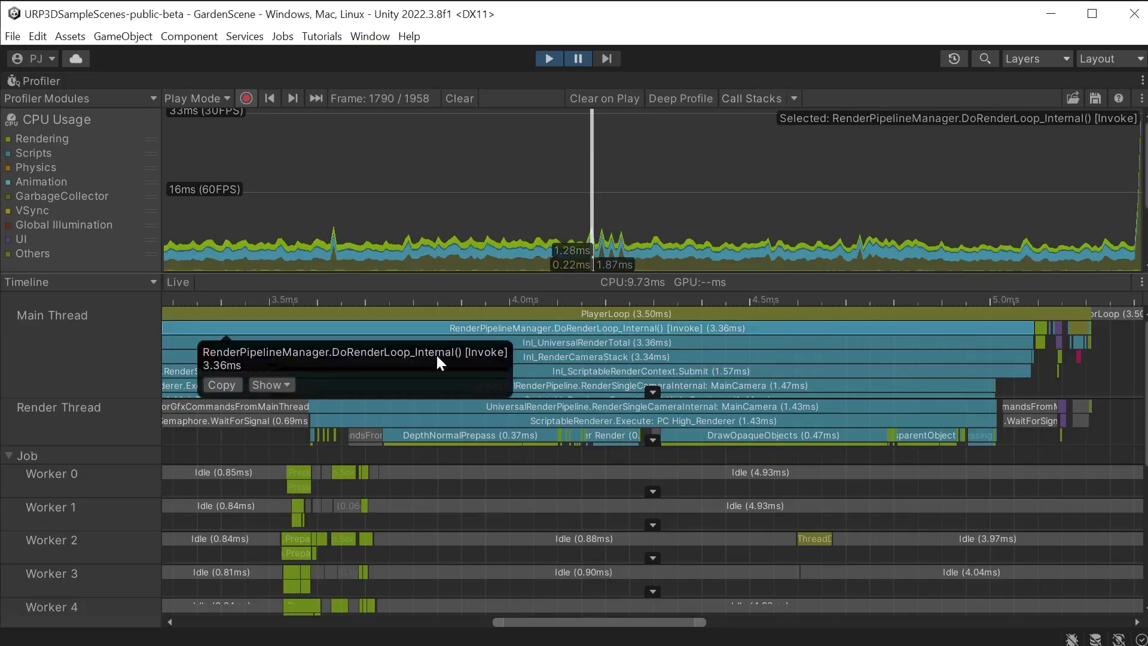
click(287, 387)
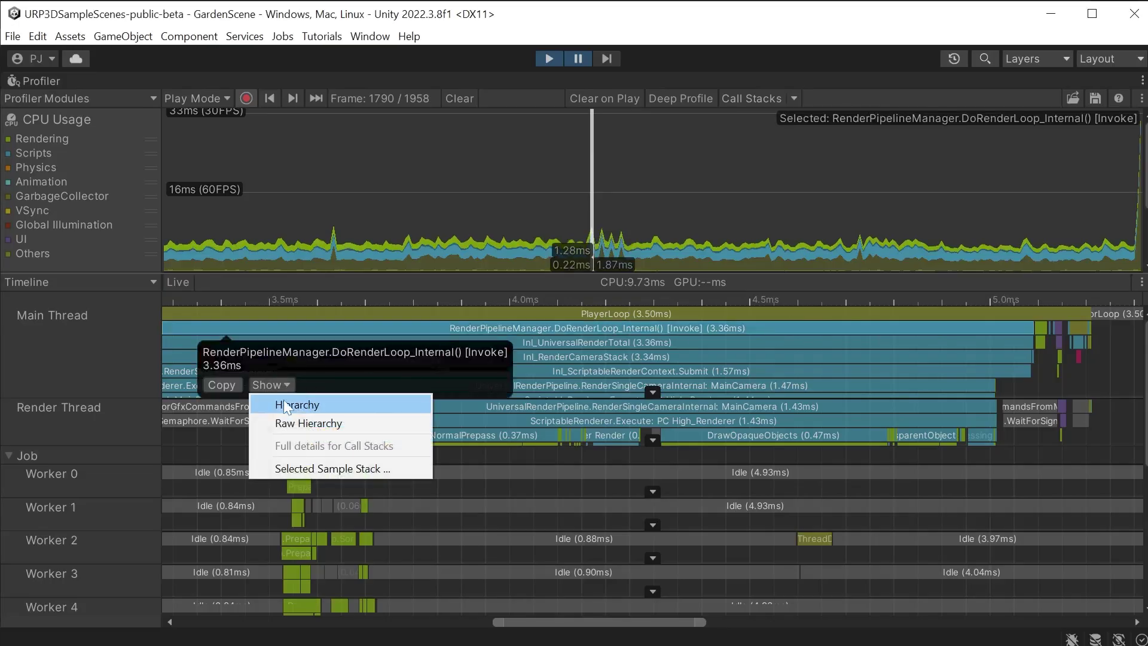
click(350, 400)
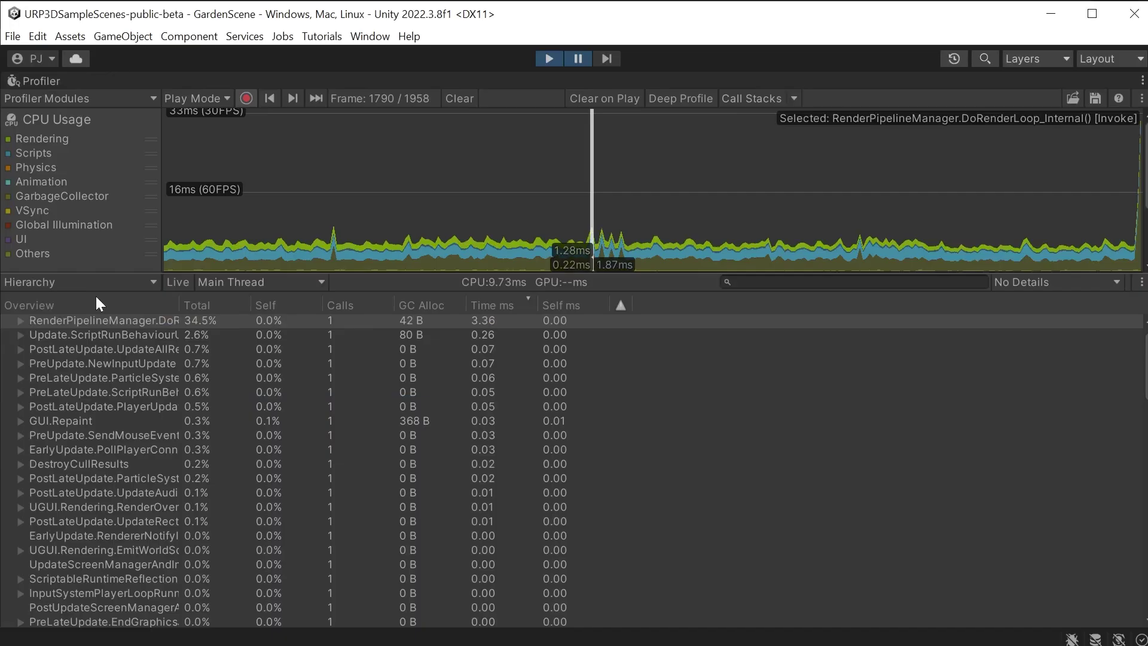
click(19, 321)
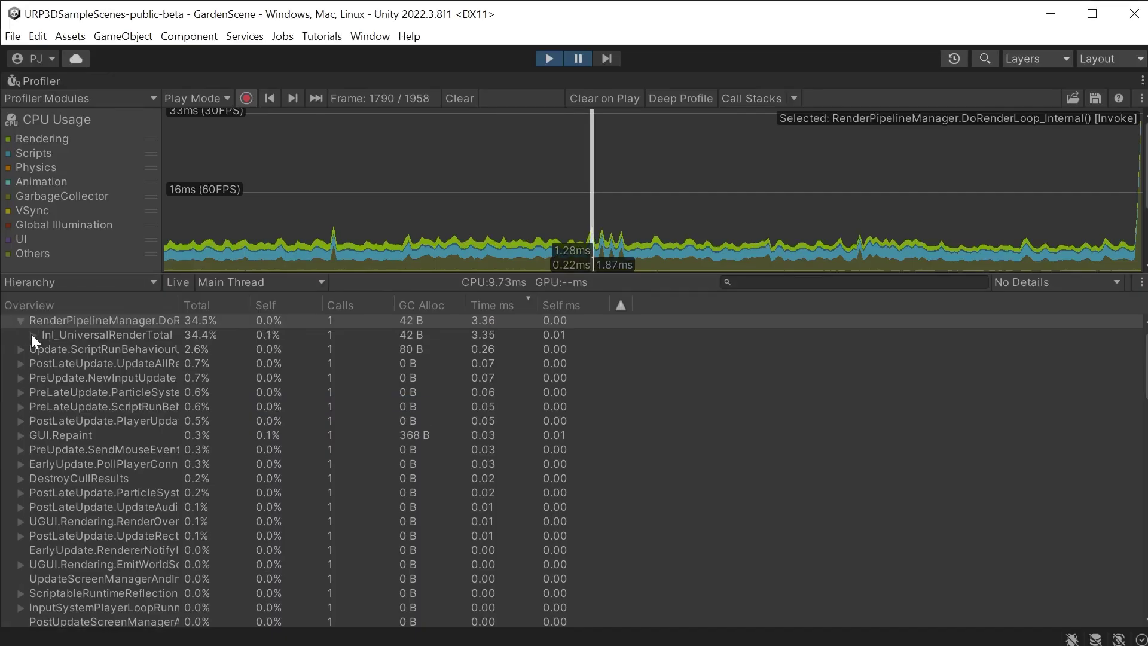
click(33, 335)
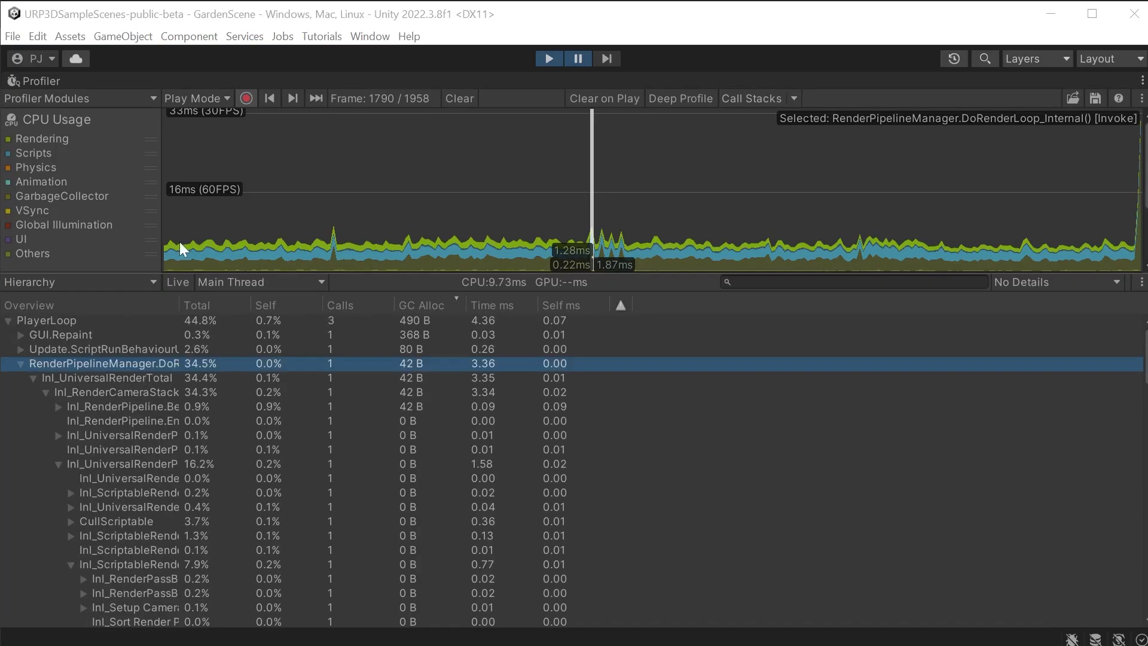
Step: Switch to the Render Thread, expand ScriptableRenderer.Execute's passes and sort by Total descending
click(307, 281)
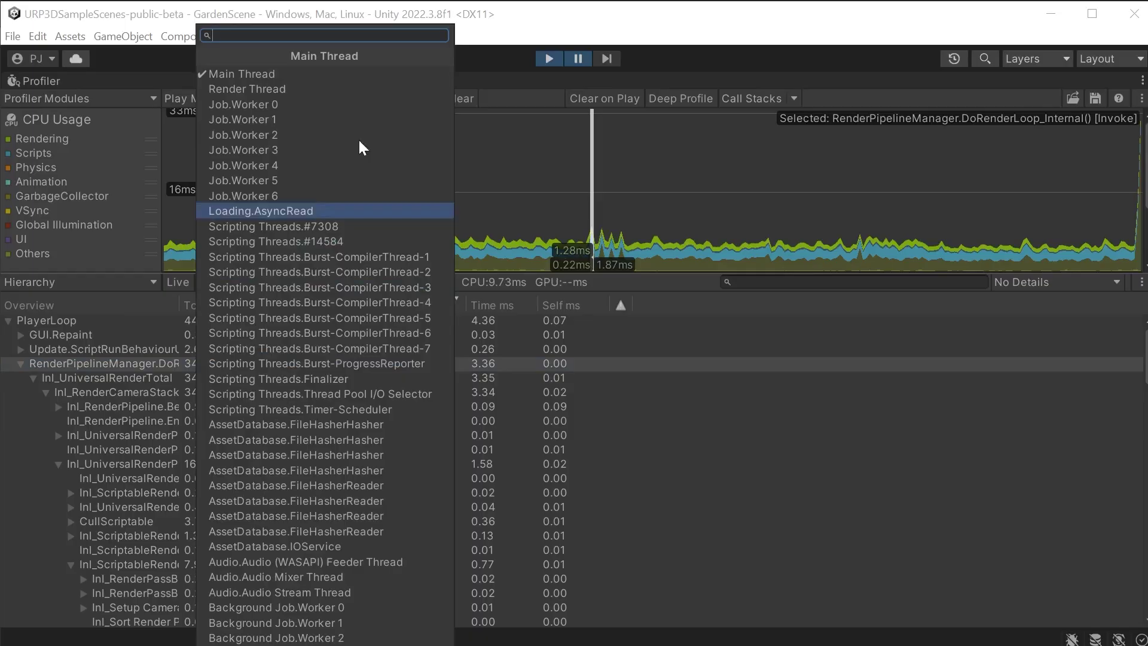
click(310, 90)
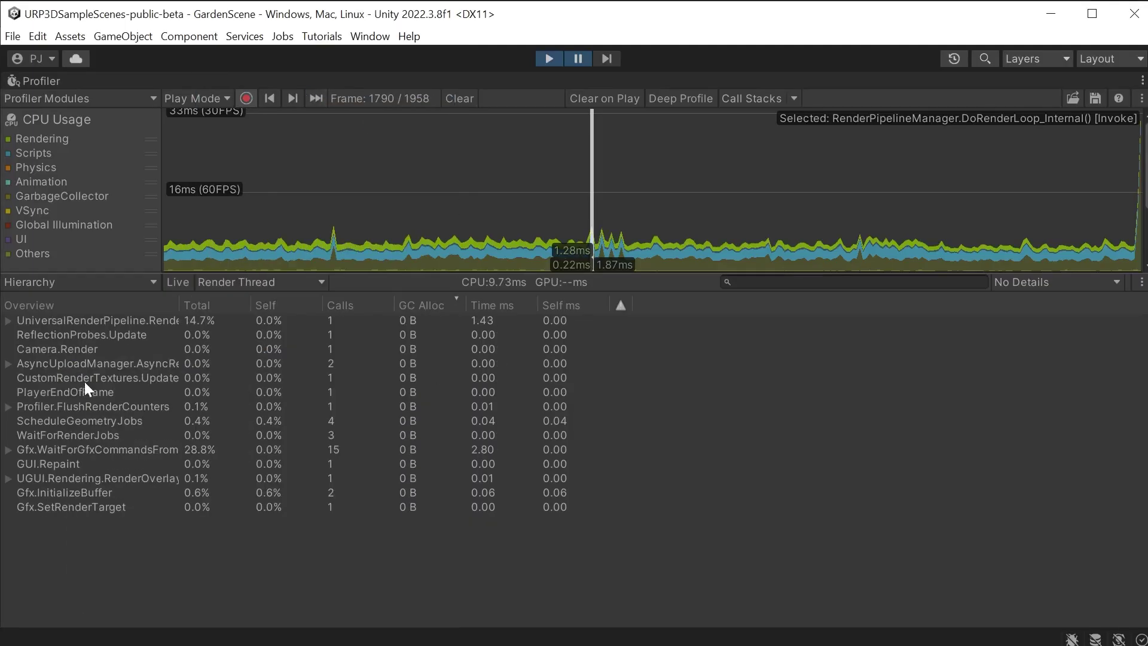
click(8, 321)
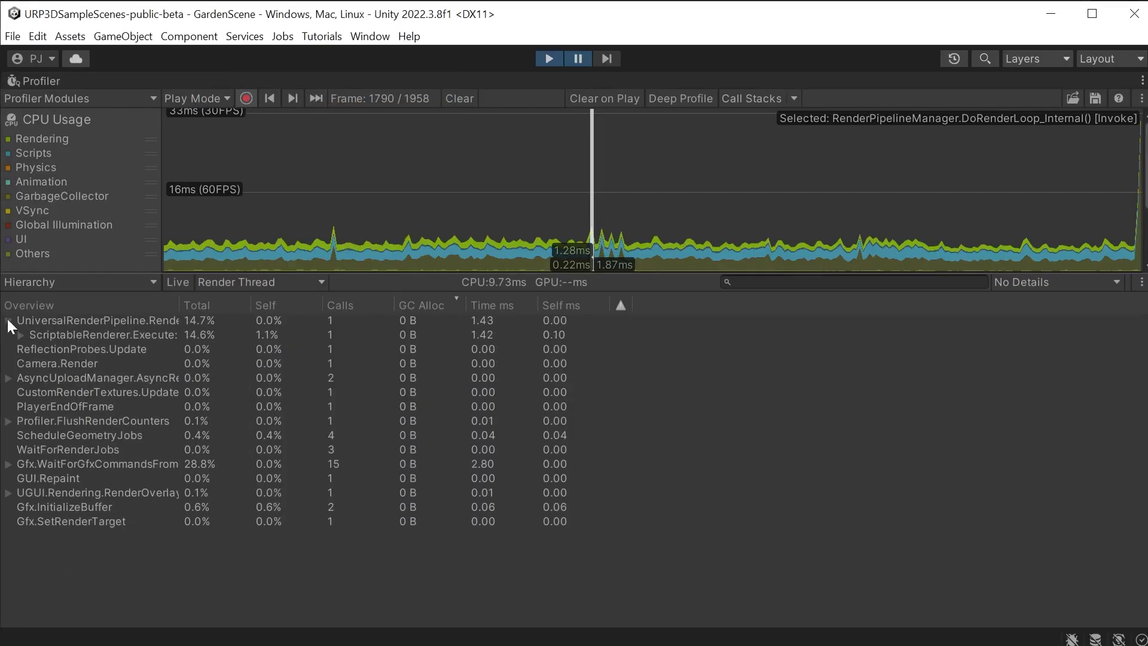
click(21, 335)
click(216, 305)
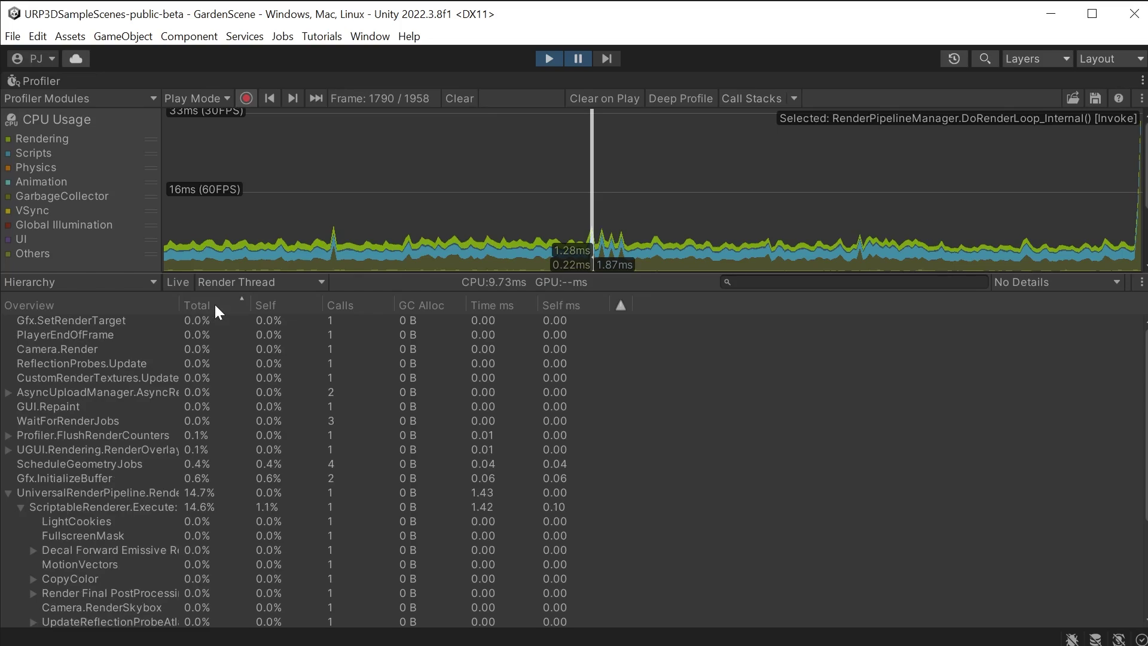
click(216, 305)
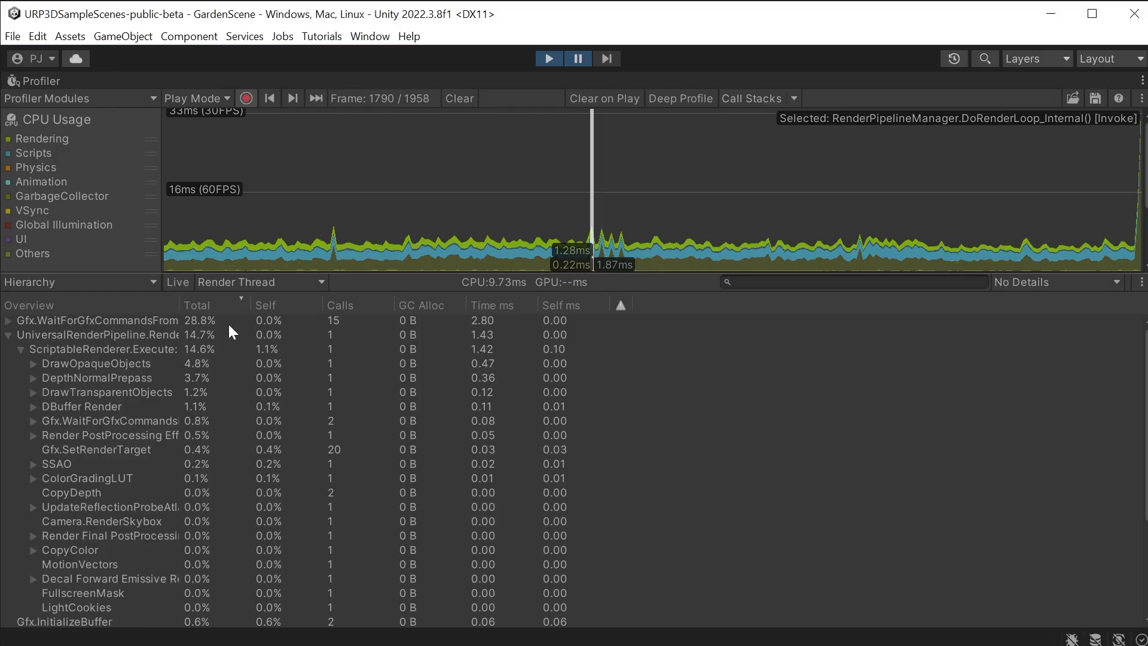
click(62, 283)
Step: Return the Profiler details to Timeline view and enable Color Blind Mode
click(58, 299)
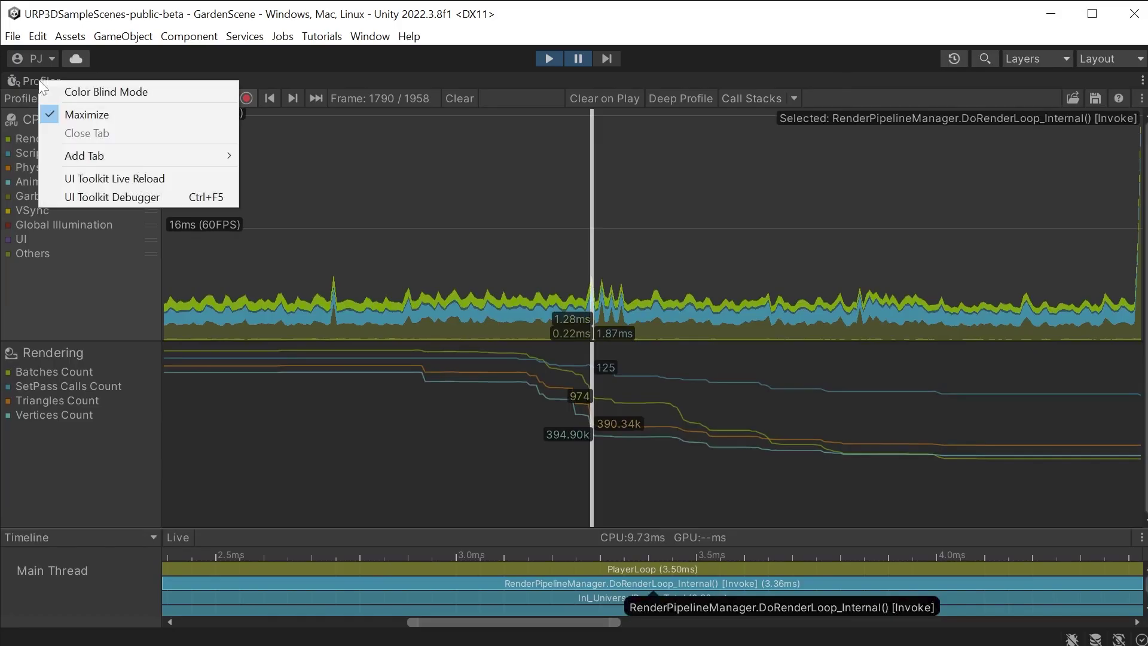
click(132, 93)
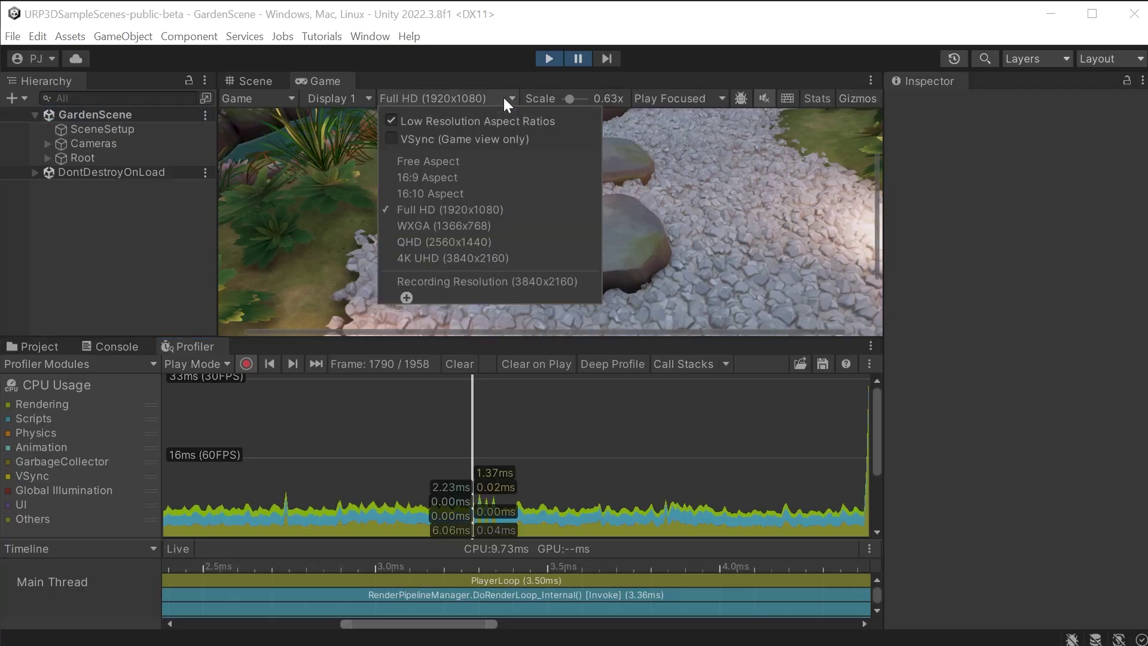
Step: Enable VSync for the Game view and clear the previously recorded Profiler frames
click(397, 139)
click(461, 364)
click(461, 364)
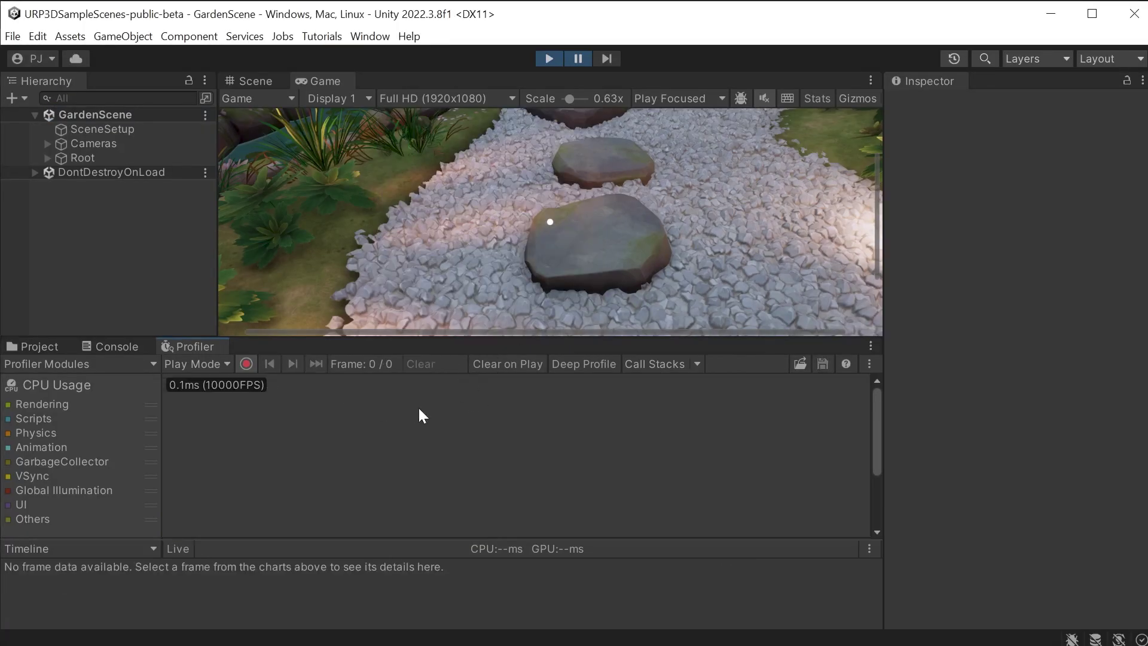
Step: Resume play to record a fresh capture, then maximize the Profiler on frame 458 at 16.66ms
click(578, 58)
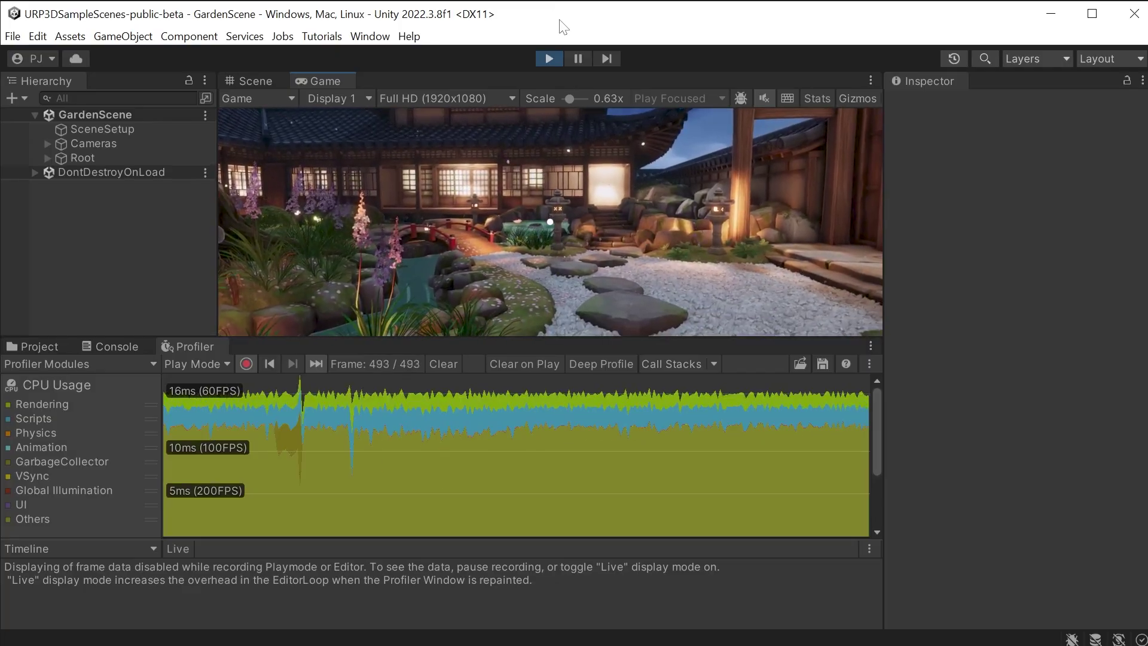
click(613, 407)
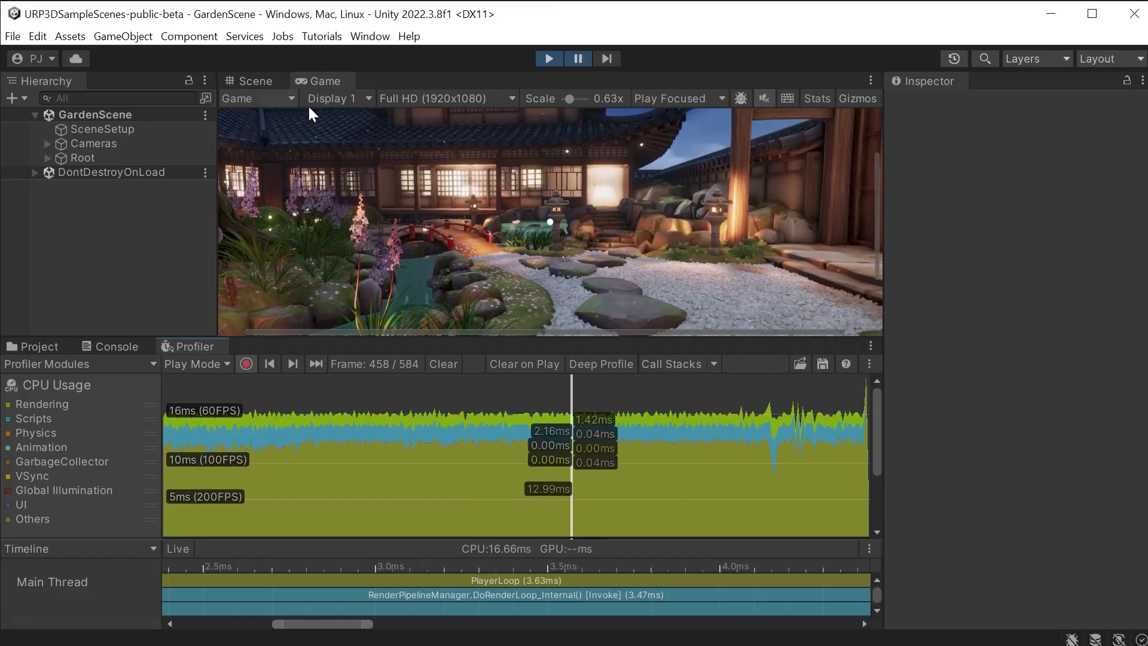
key(shift+space)
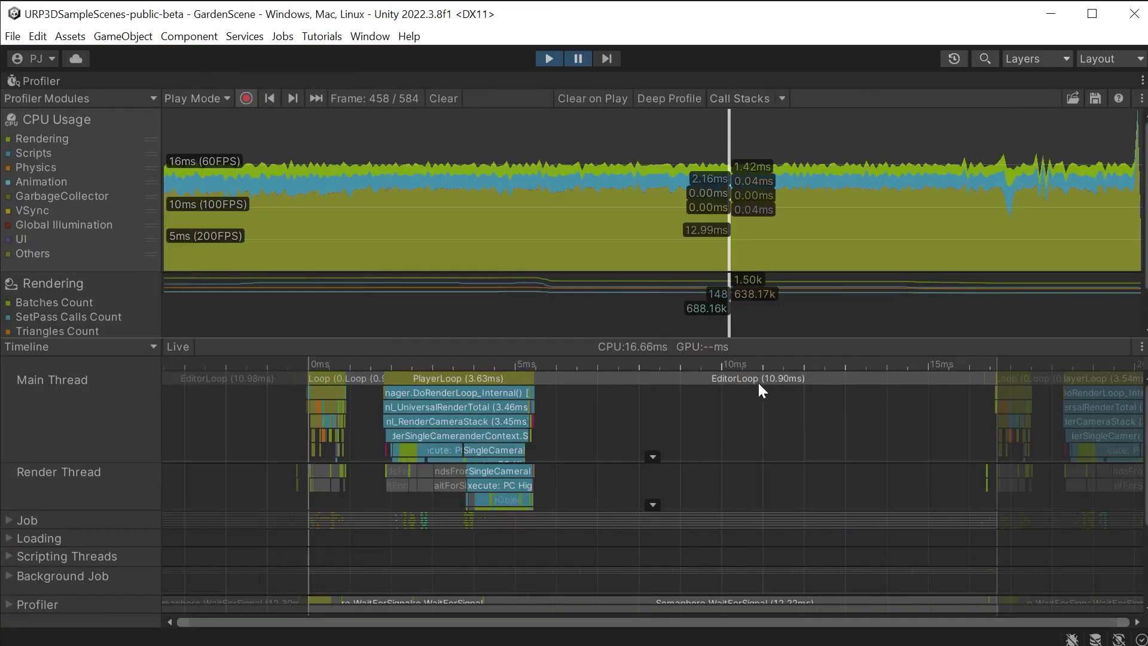
Step: Select the 10.90ms EditorLoop bar on the Main Thread timeline to show its timing details
click(898, 379)
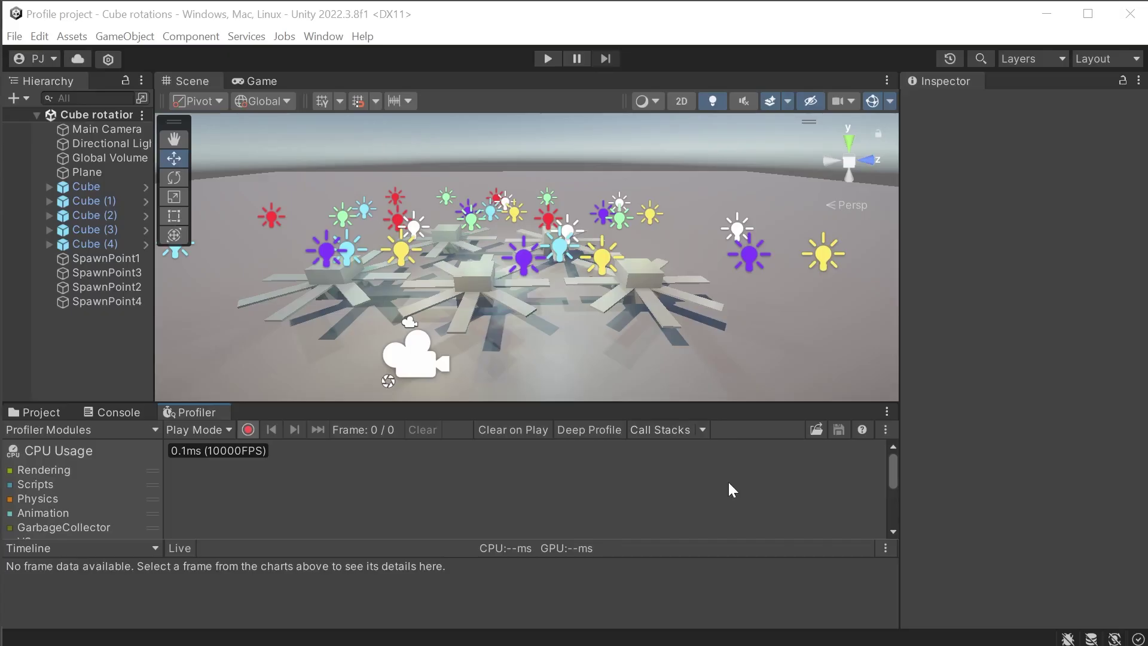
Step: Inspect the first Cube's Point Light, then select SpawnPoint1 to view its Spawn script and Sphere prefab
click(48, 185)
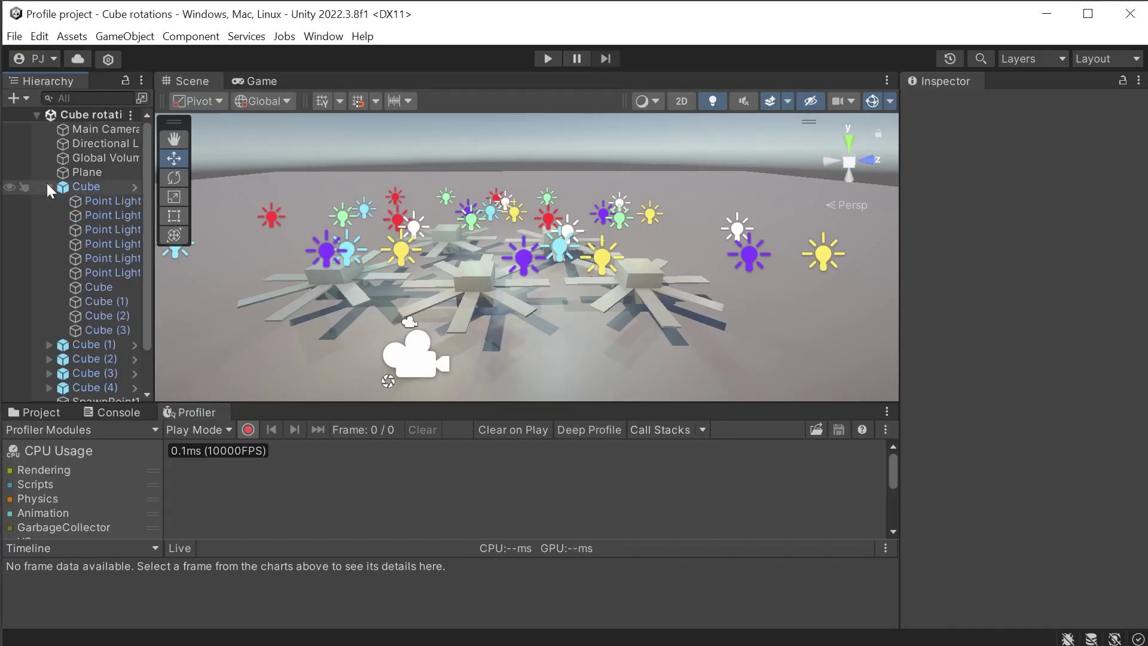
click(117, 206)
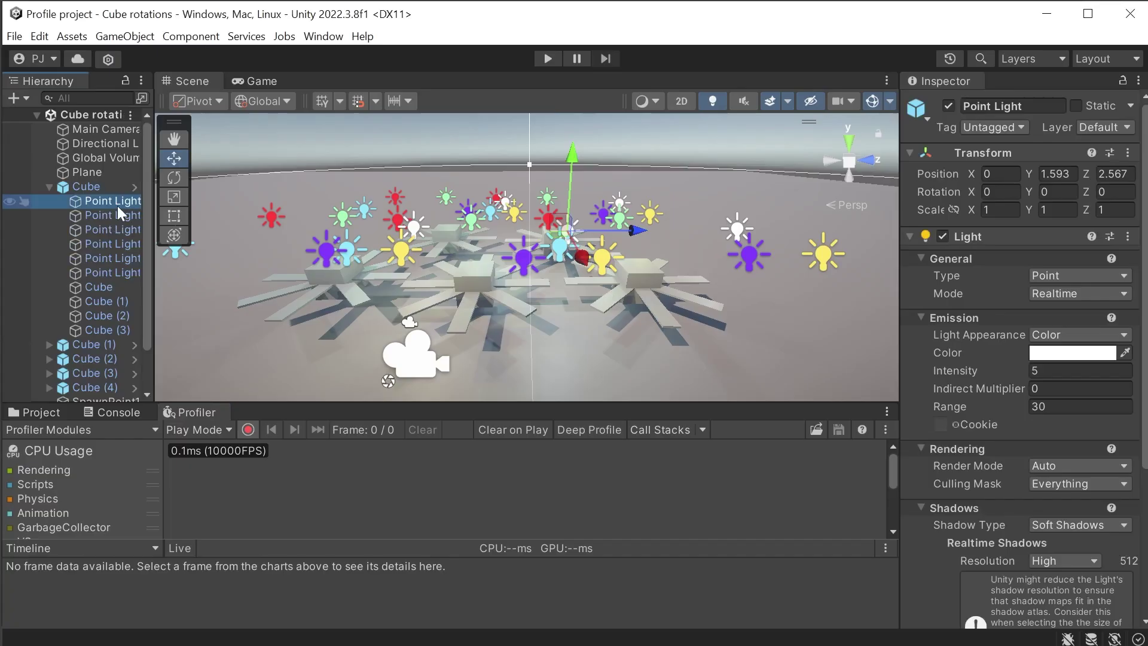
scroll(969, 472, down, 3)
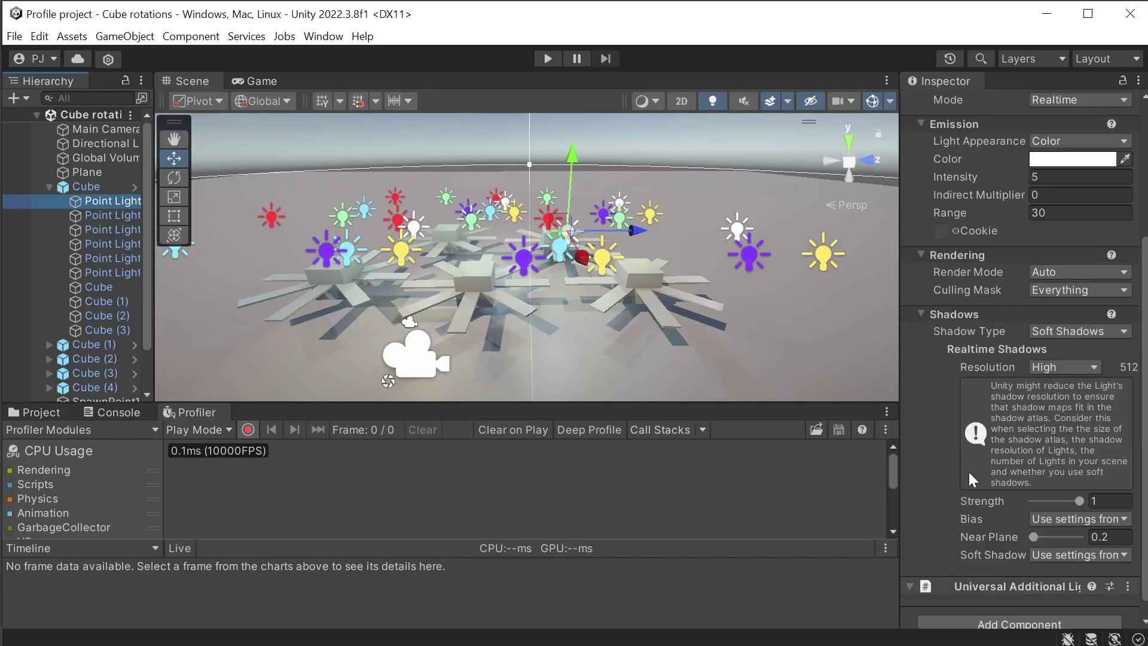
scroll(989, 350, up, 3)
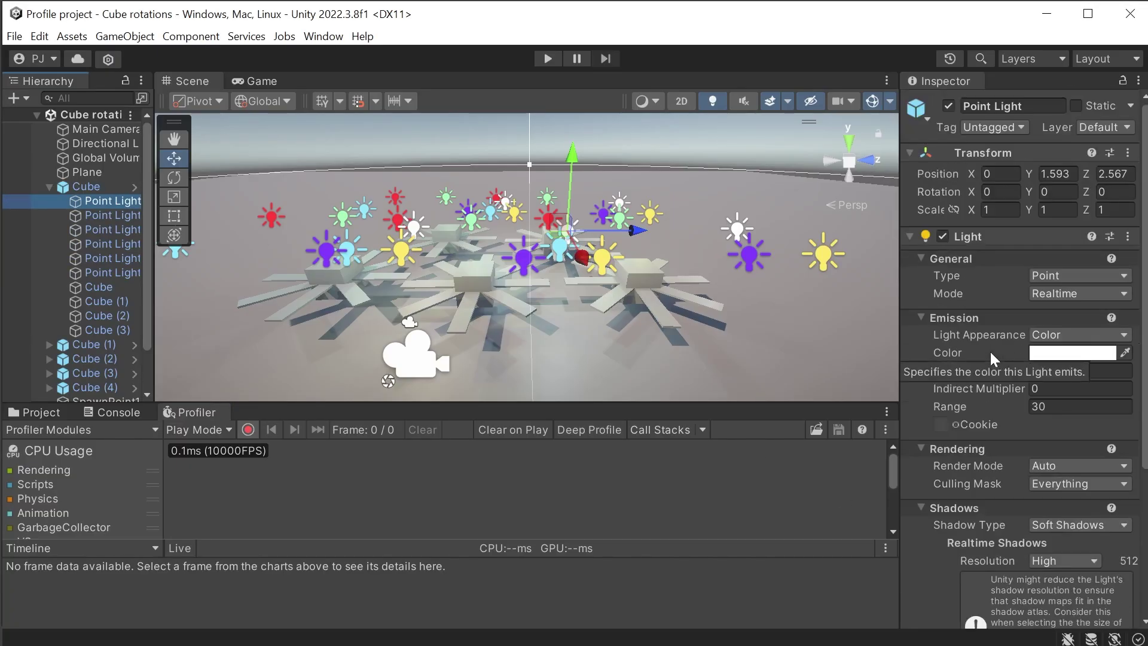
click(48, 187)
click(119, 260)
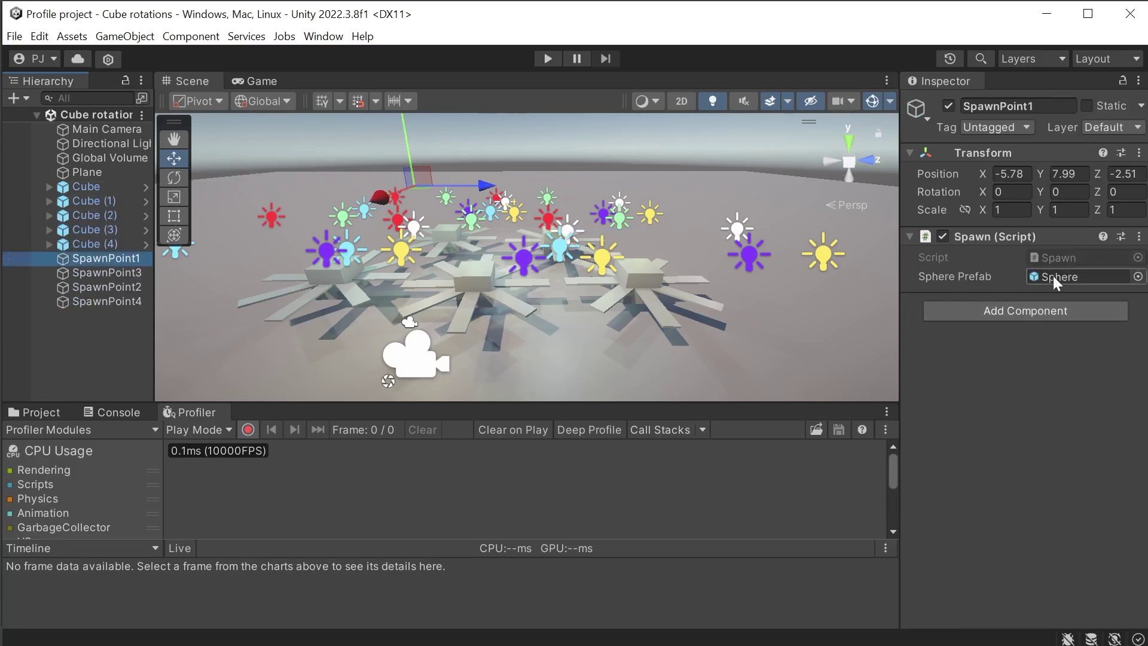
Step: Review Spawn.cs's Update spawning loop, then Destroy.cs and Rotate.cs in Visual Studio, and return to Unity
double_click(1063, 256)
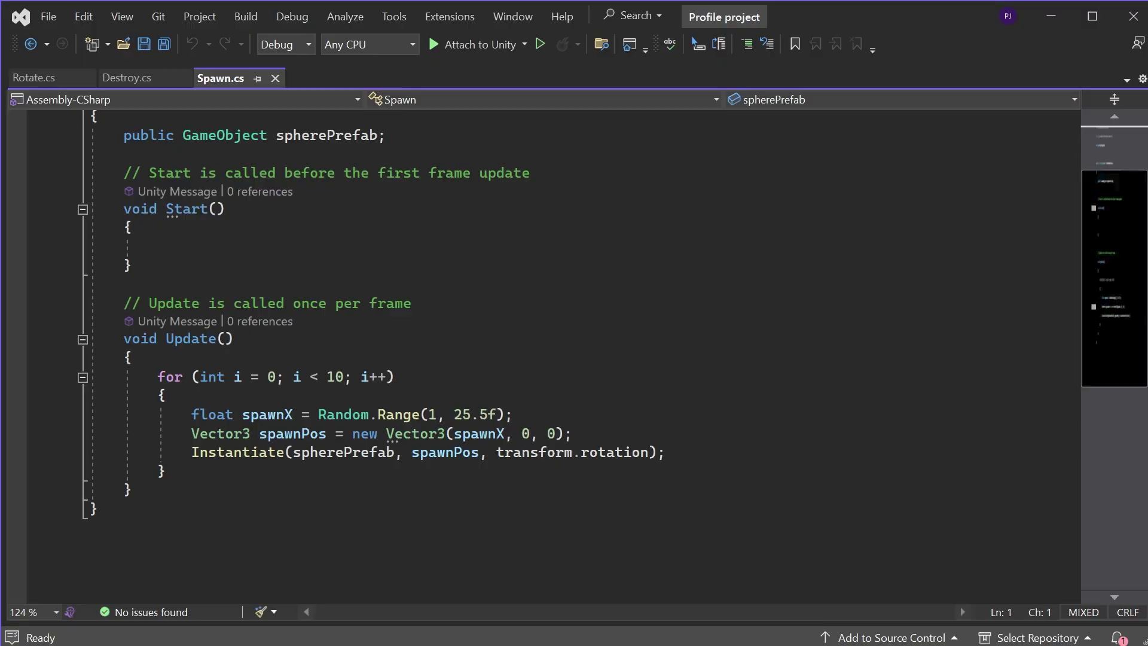
click(234, 339)
scroll(575, 314, down, 1)
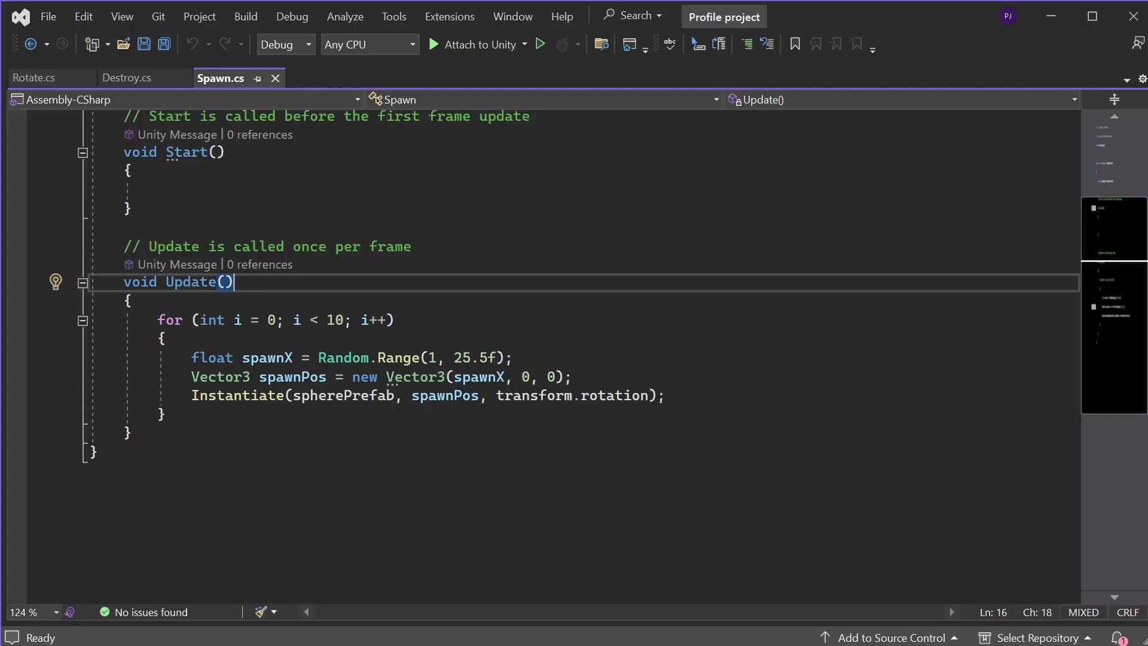
click(123, 79)
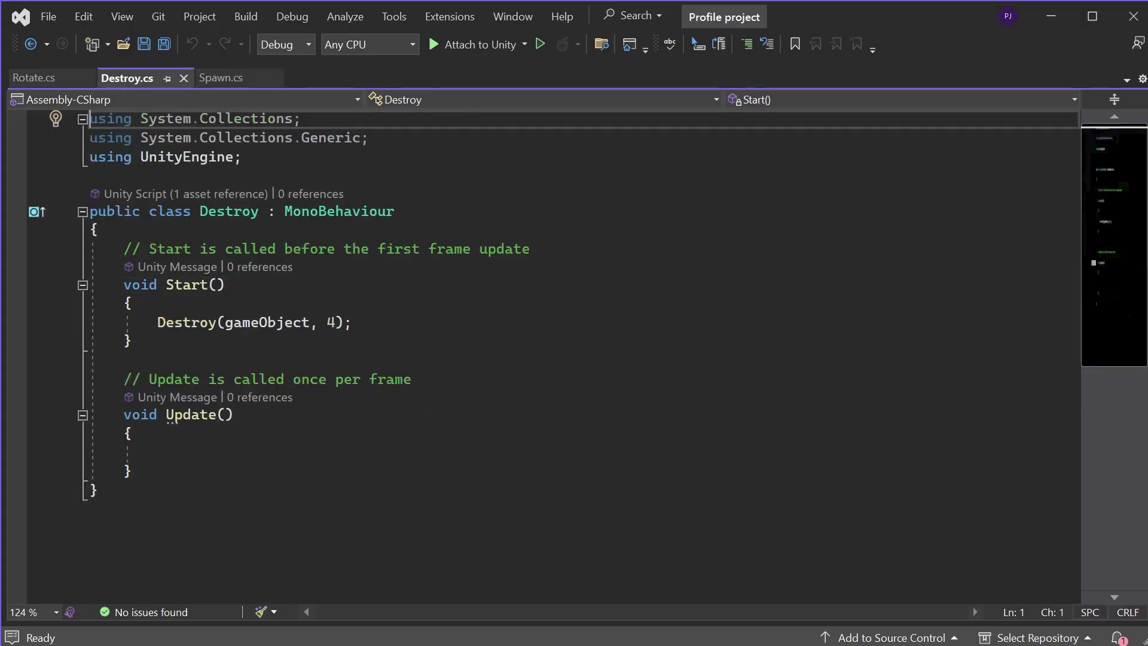
click(36, 82)
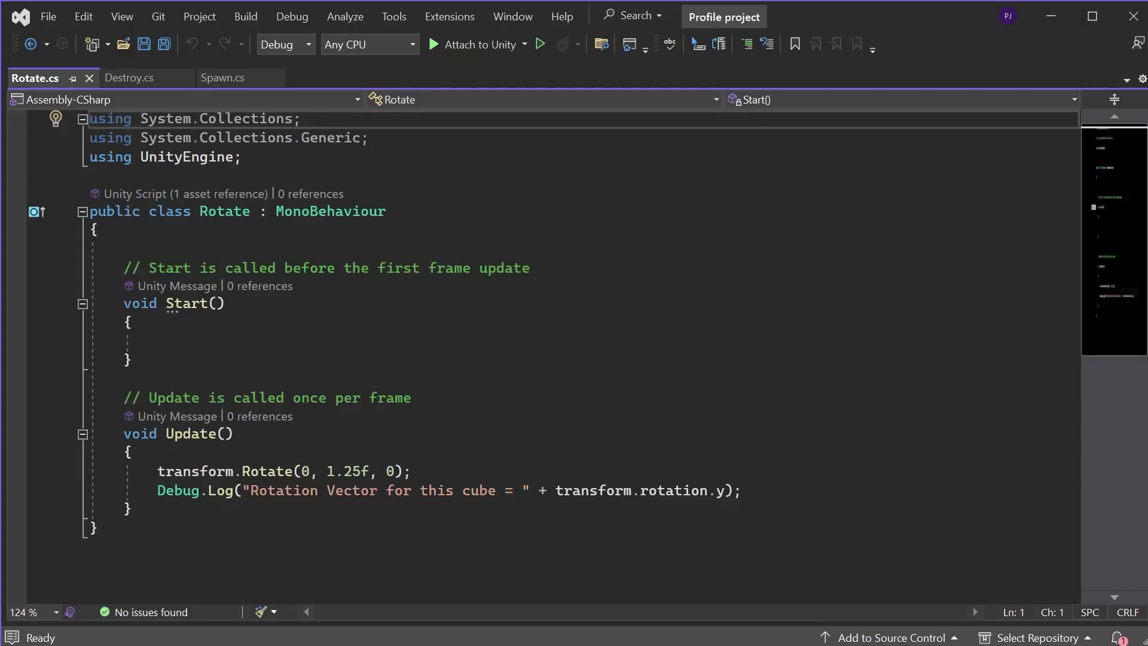
key(alt+Tab)
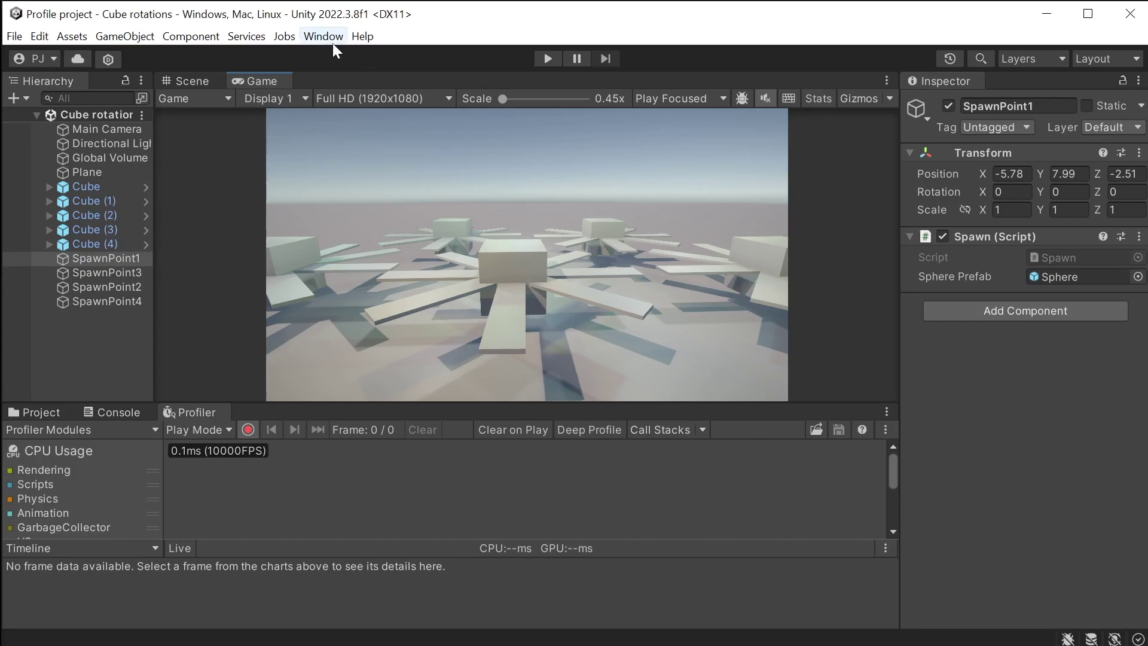
Step: In Build Settings, keep Development Build enabled for profiling
click(17, 40)
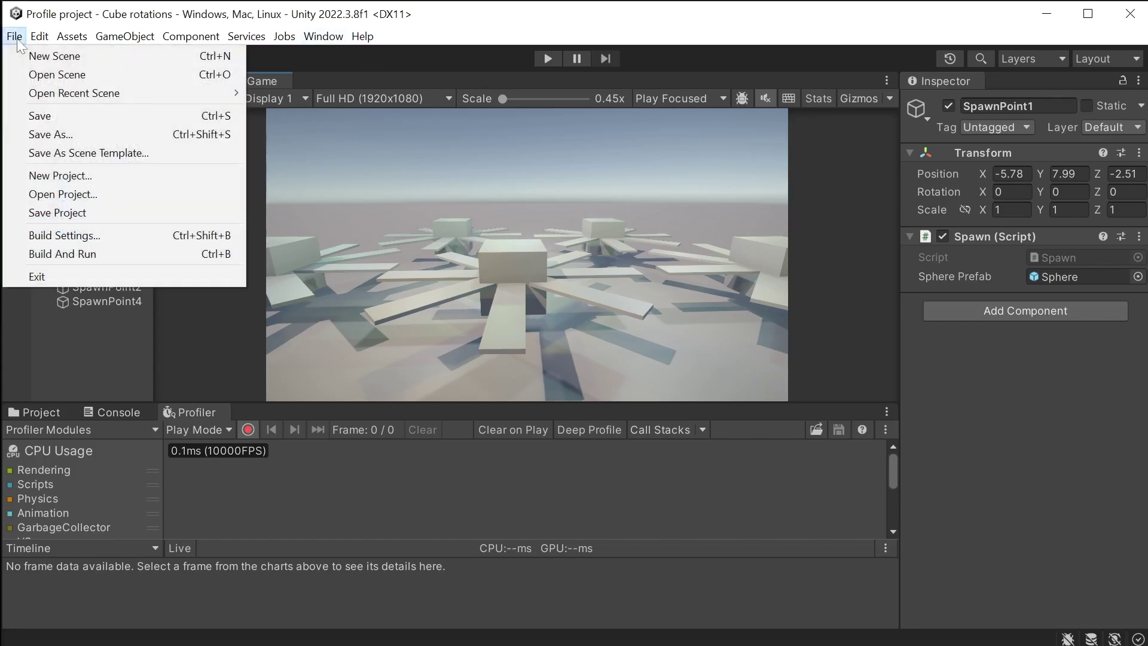
click(65, 235)
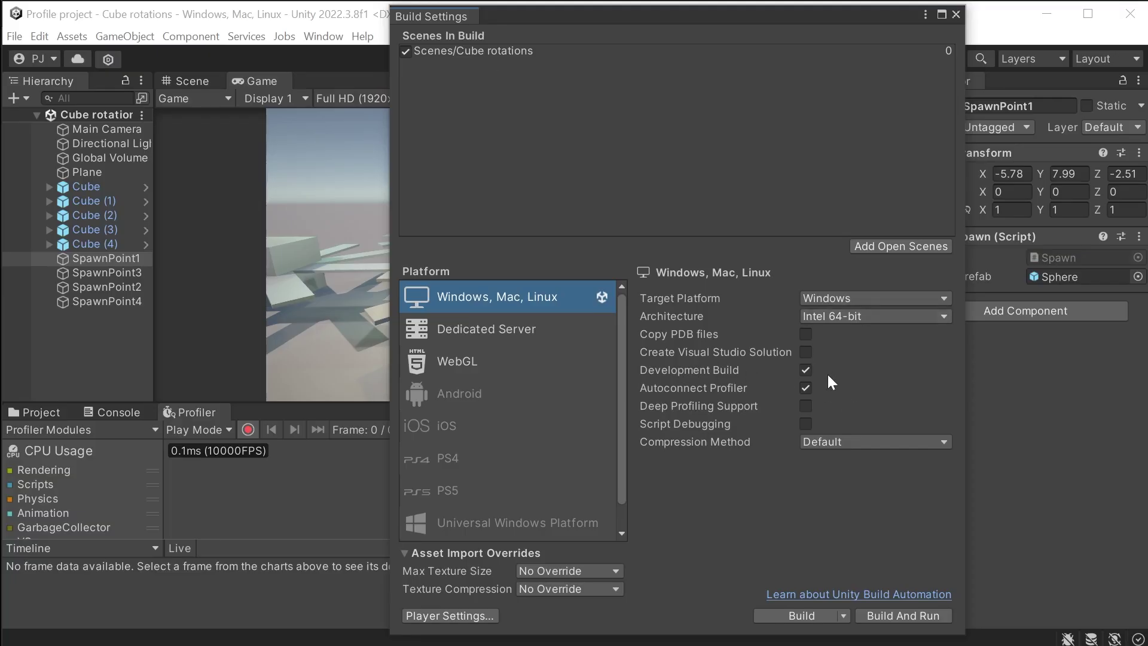
click(805, 371)
click(806, 370)
Step: Set the Player Settings Fullscreen Mode to Windowed
click(452, 615)
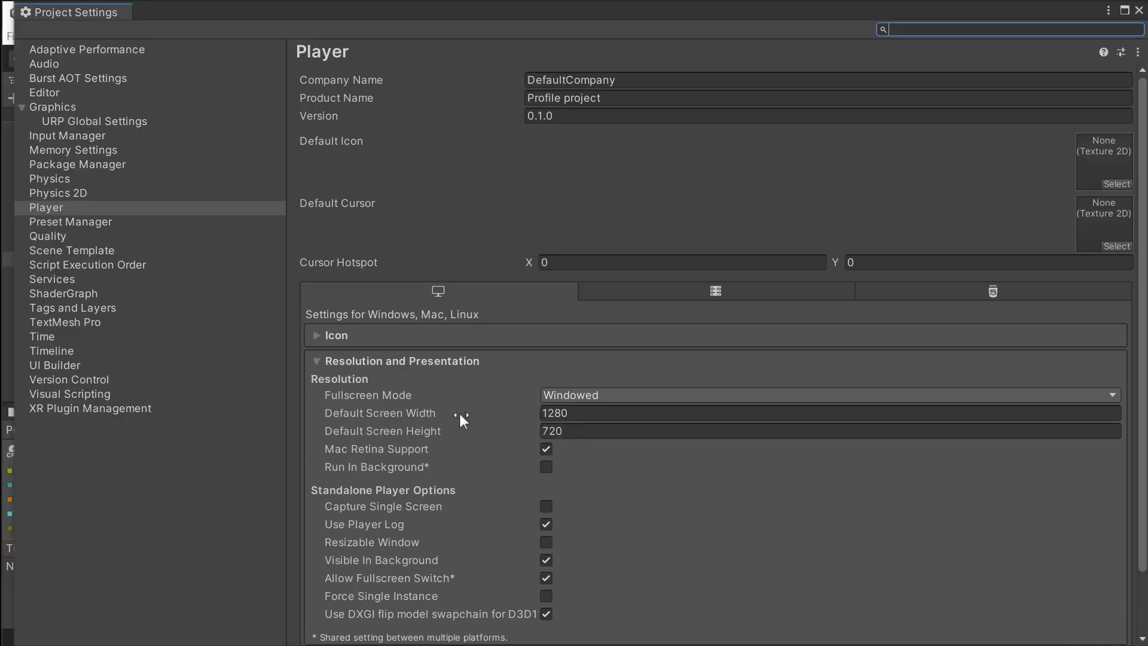
click(610, 394)
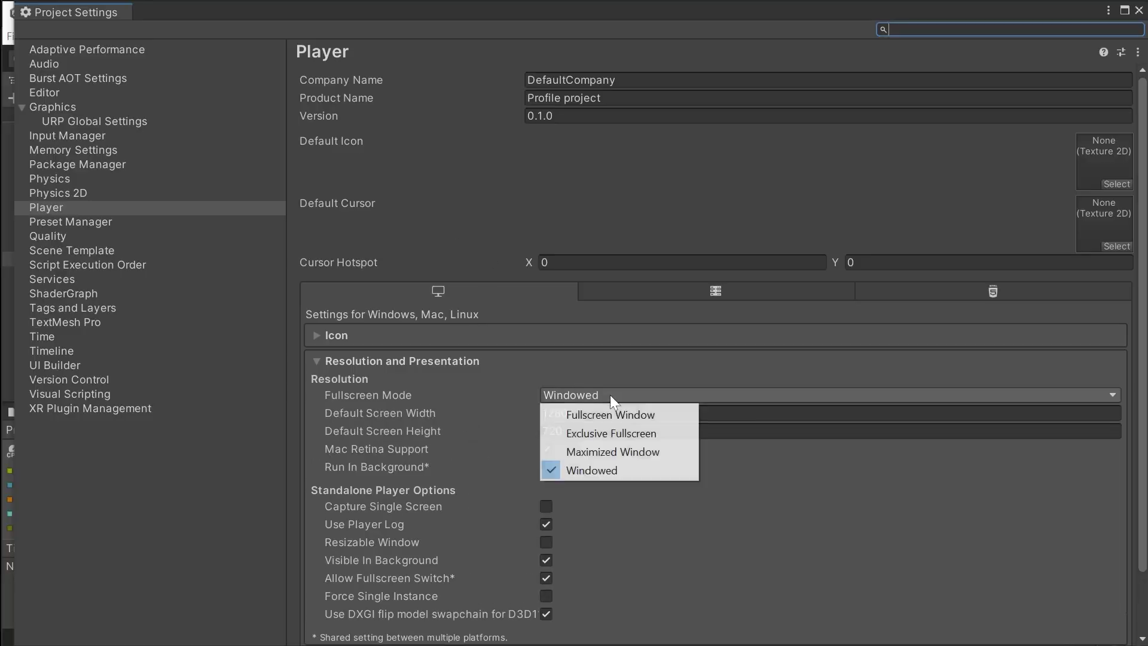
click(634, 472)
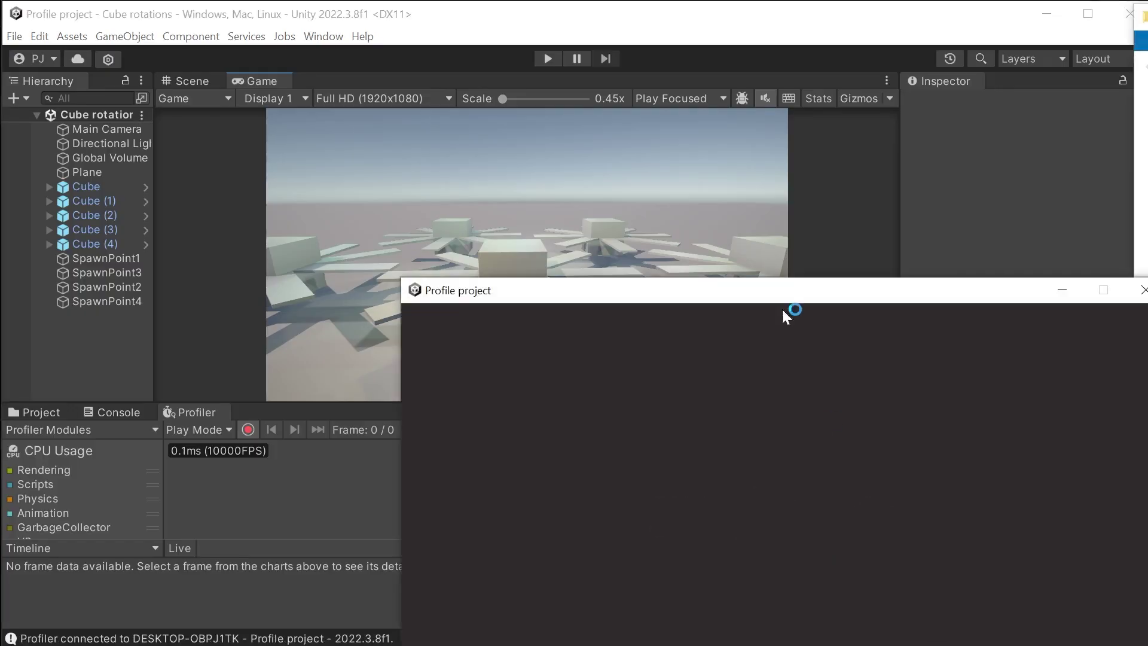
Step: Move the player window aside, select the 80.48ms spike frame 918, and bring up the Profiler tab options
drag(783, 309, 1142, 167)
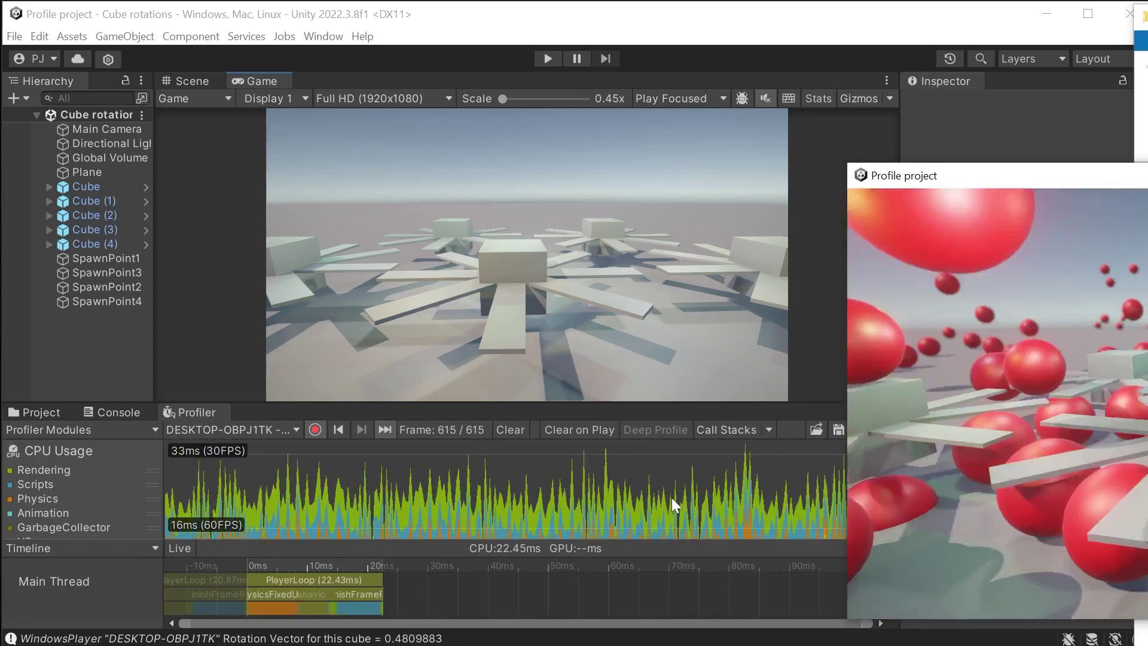
click(555, 507)
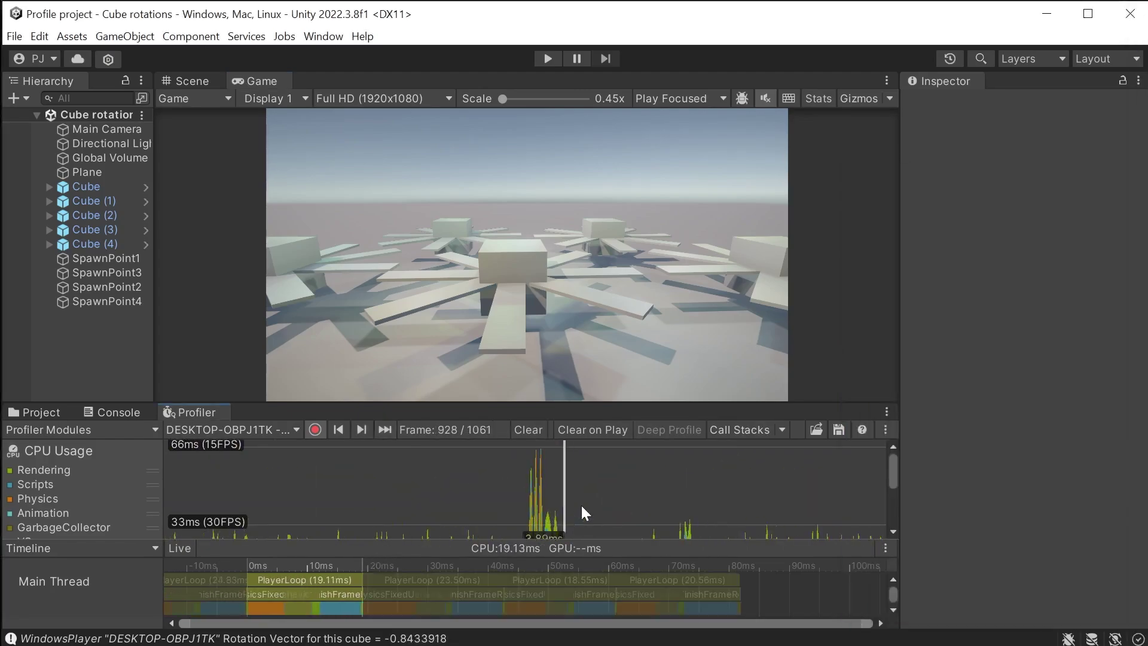
click(529, 501)
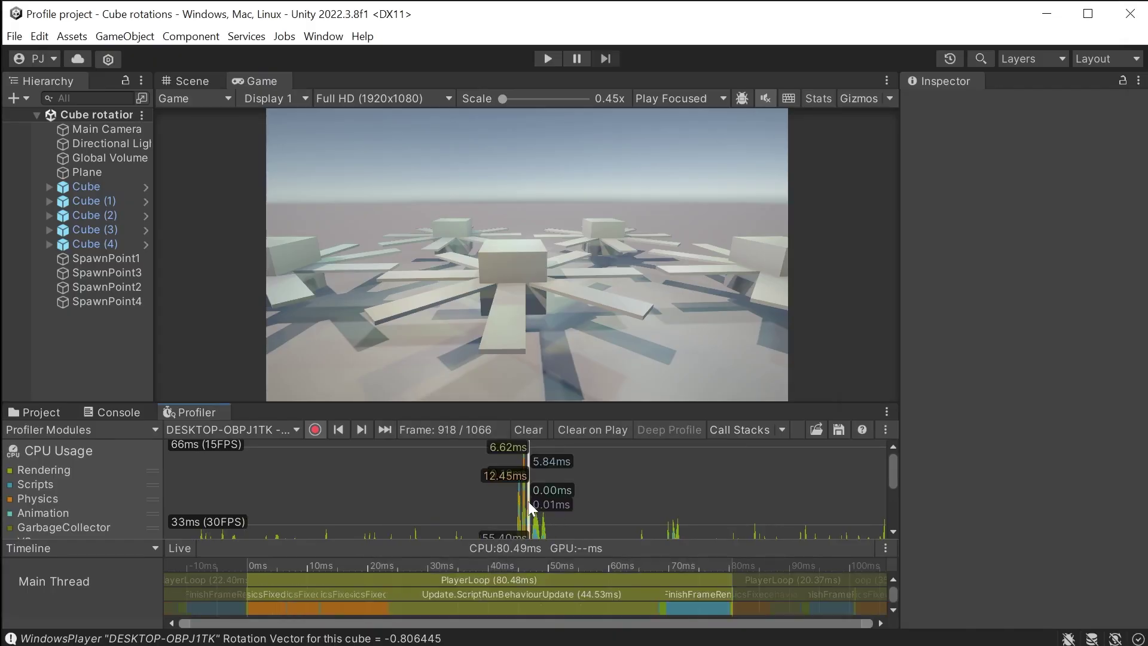
right_click(199, 414)
Step: Maximize the Profiler, select frame 916, and inspect Rotate.Update() at 48.53ms over 5 instances
click(251, 447)
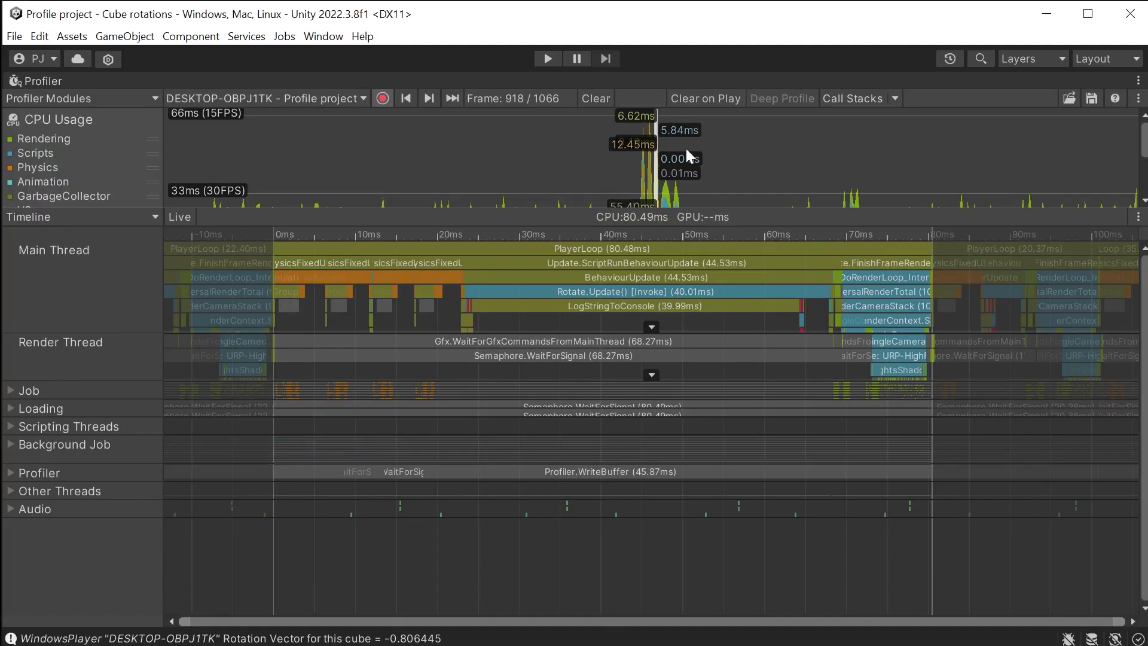
click(649, 242)
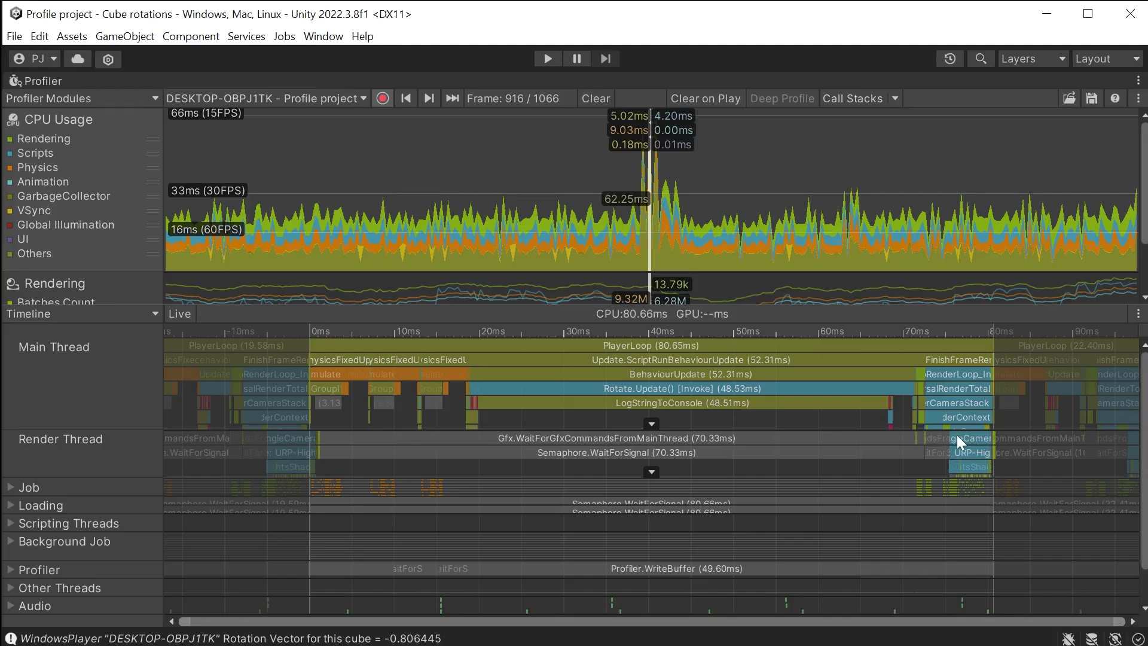
click(655, 387)
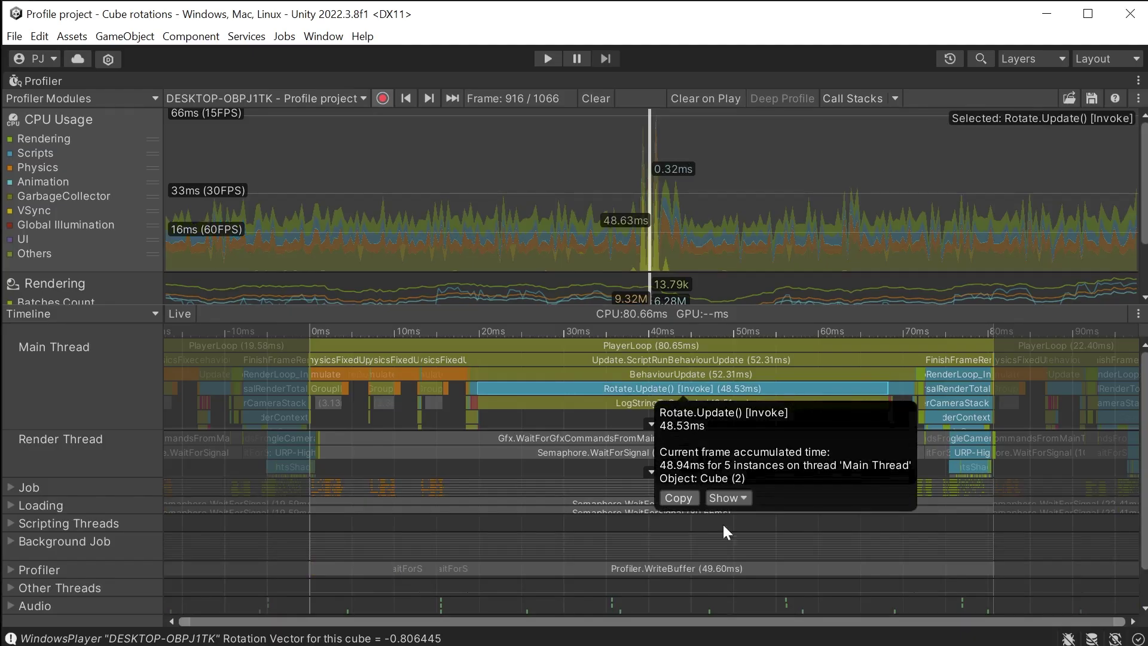
Step: Show frame 916 as a Hierarchy, expand Rotate.Update() to LogStringToConsole, and select FixedUpdate.PhysicsFixedUpdate
click(738, 501)
click(754, 518)
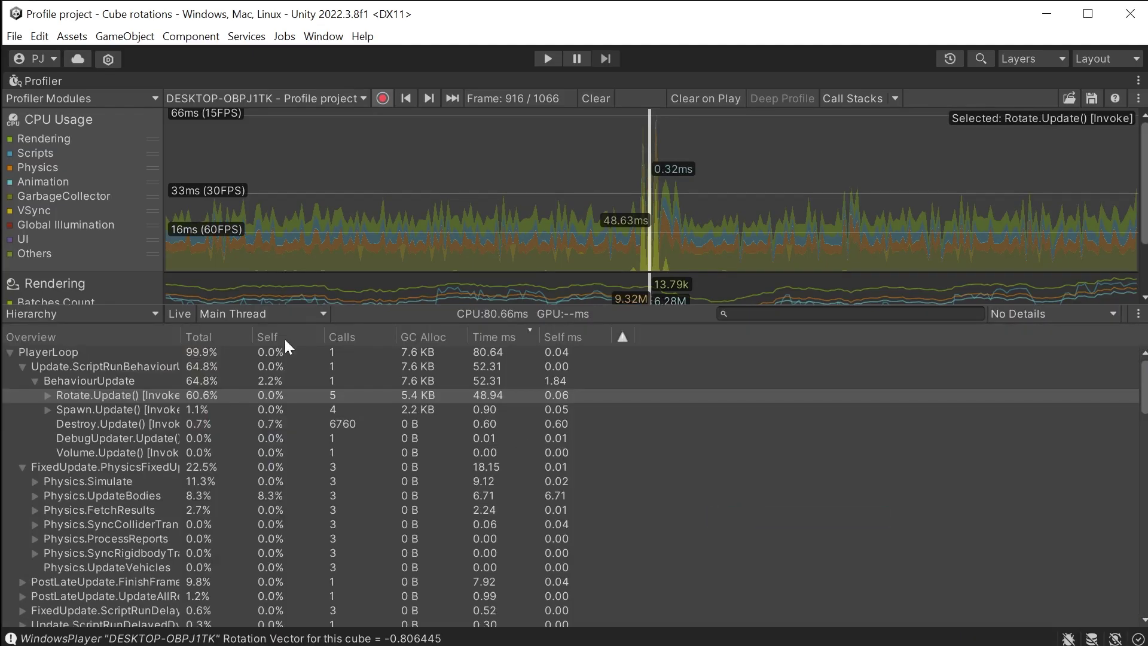
click(47, 395)
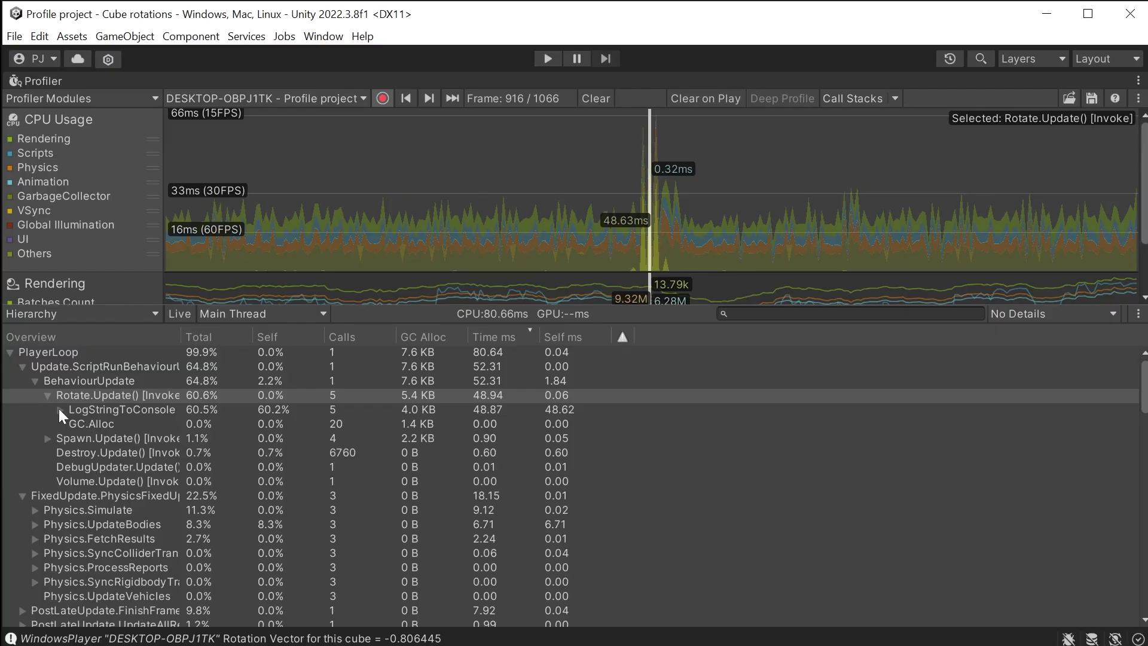
click(59, 409)
click(156, 413)
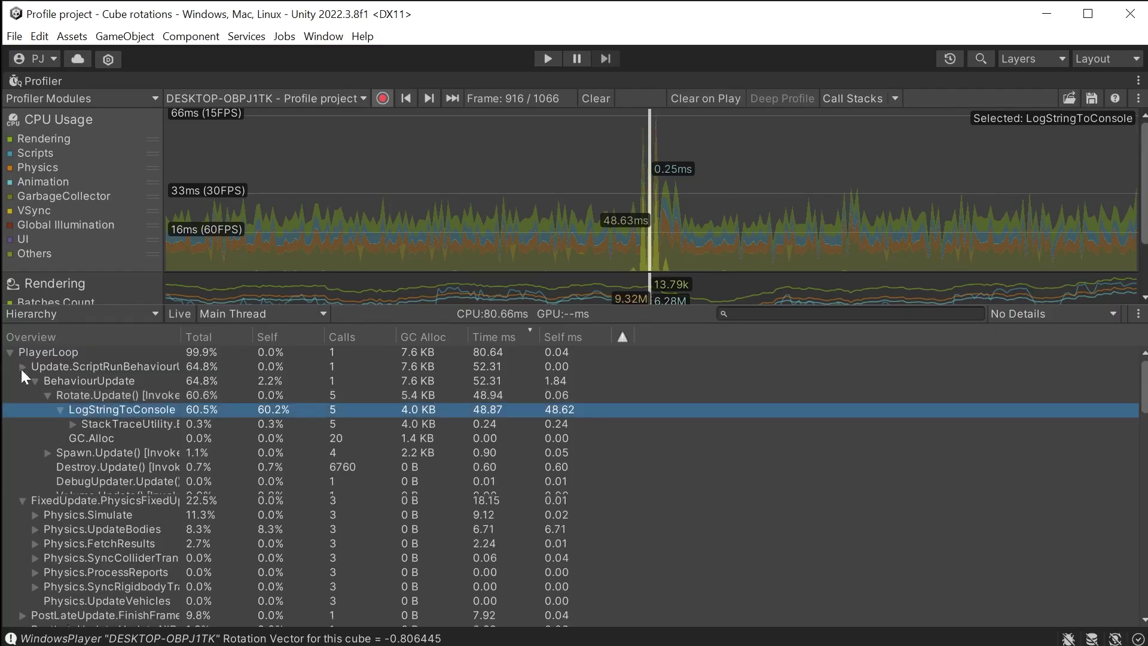
click(22, 367)
click(180, 383)
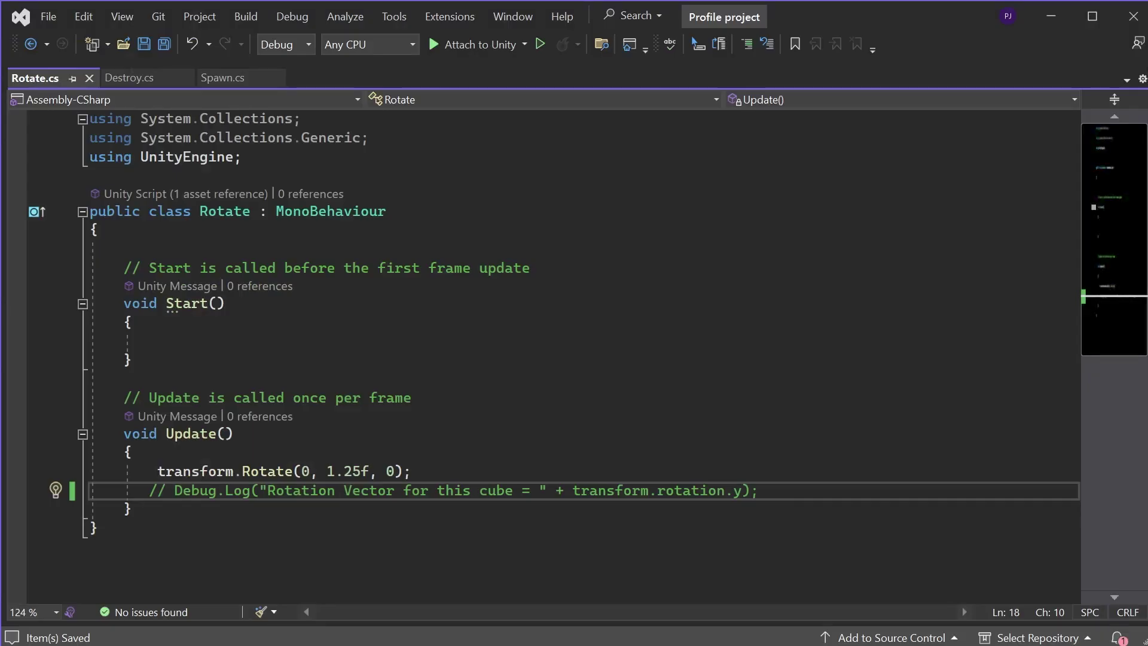
Step: Switch from Rotate.cs to the Spawn.cs script with Ctrl+Tab
key(ctrl+Tab)
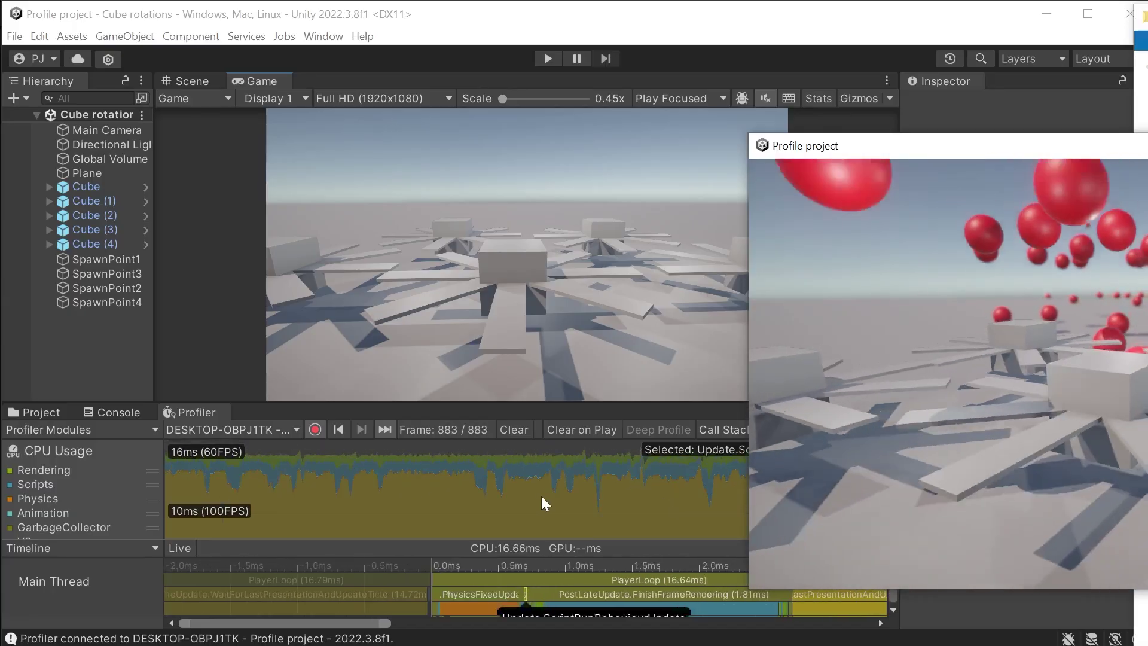
Step: Select frame 1192, maximize the Profiler, and frame the 16.60ms PlayerLoop sample in the timeline
click(549, 496)
right_click(189, 412)
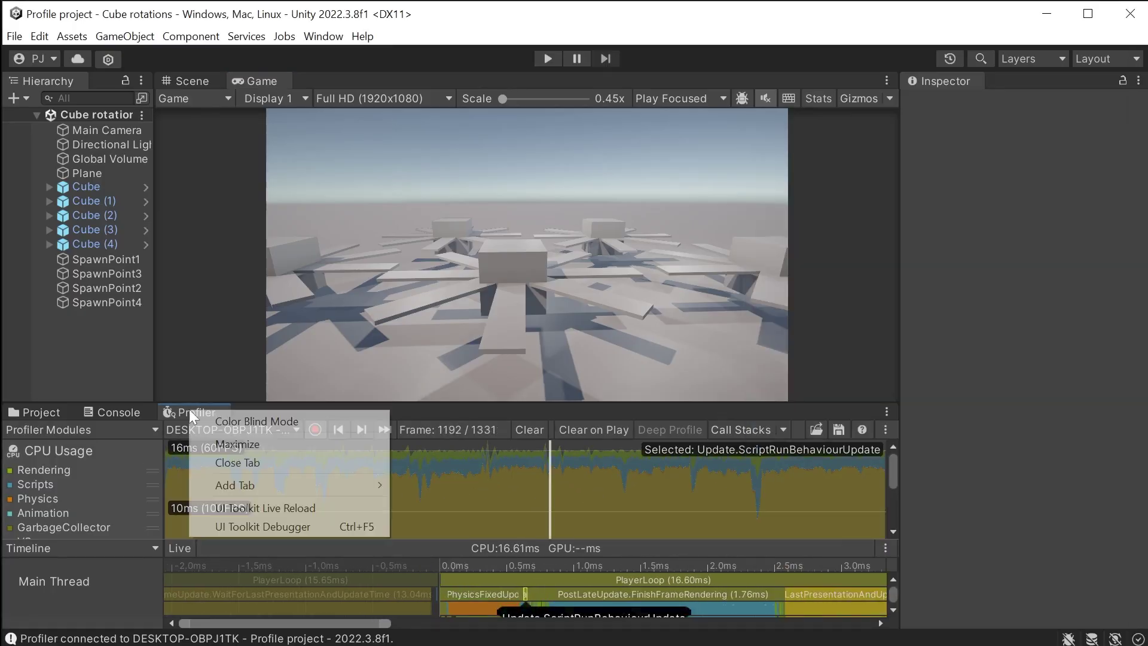
click(239, 441)
click(715, 345)
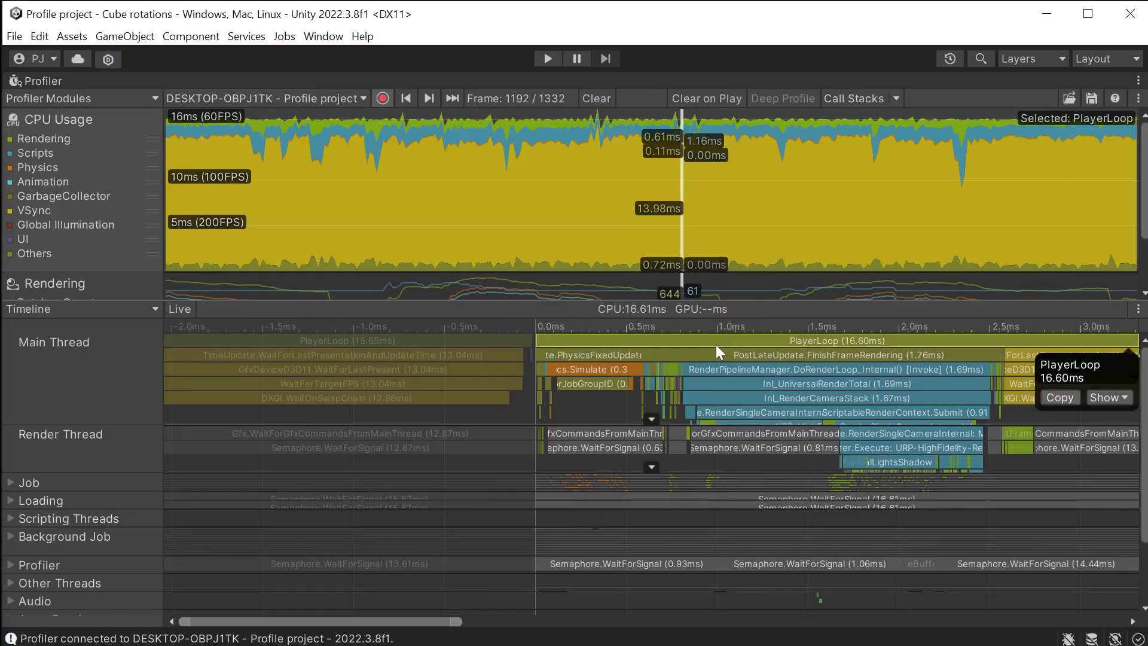
key(f)
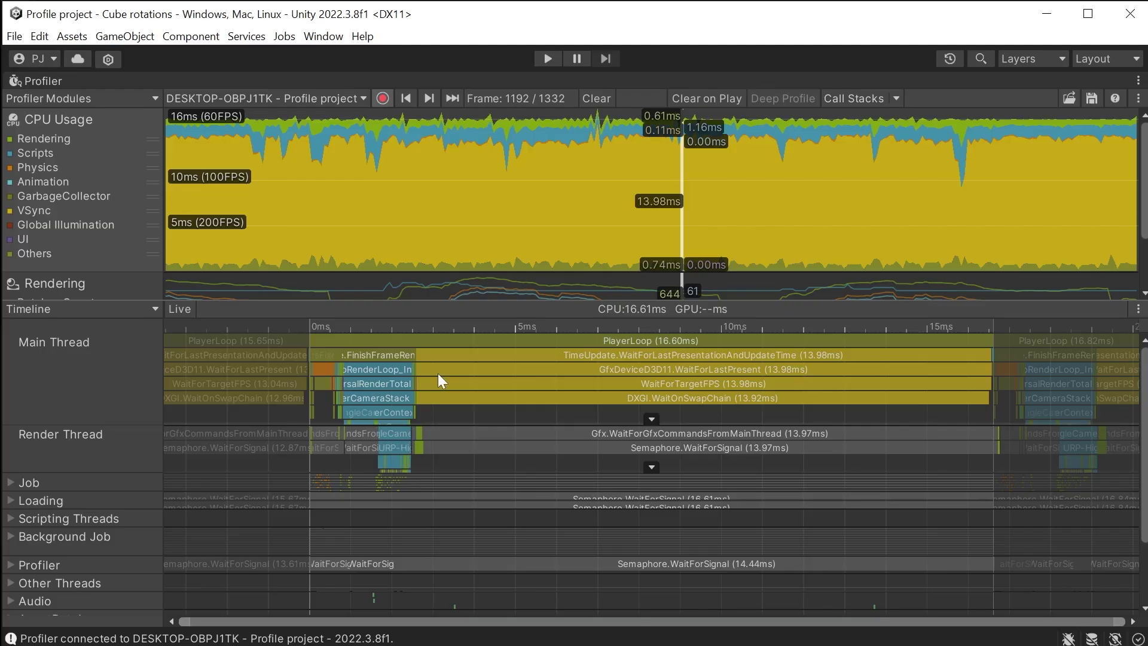
Step: Inspect the WaitForTargetFPS and Physics.Simulate samples, zooming the timeline onto Physics.Simulate
click(720, 385)
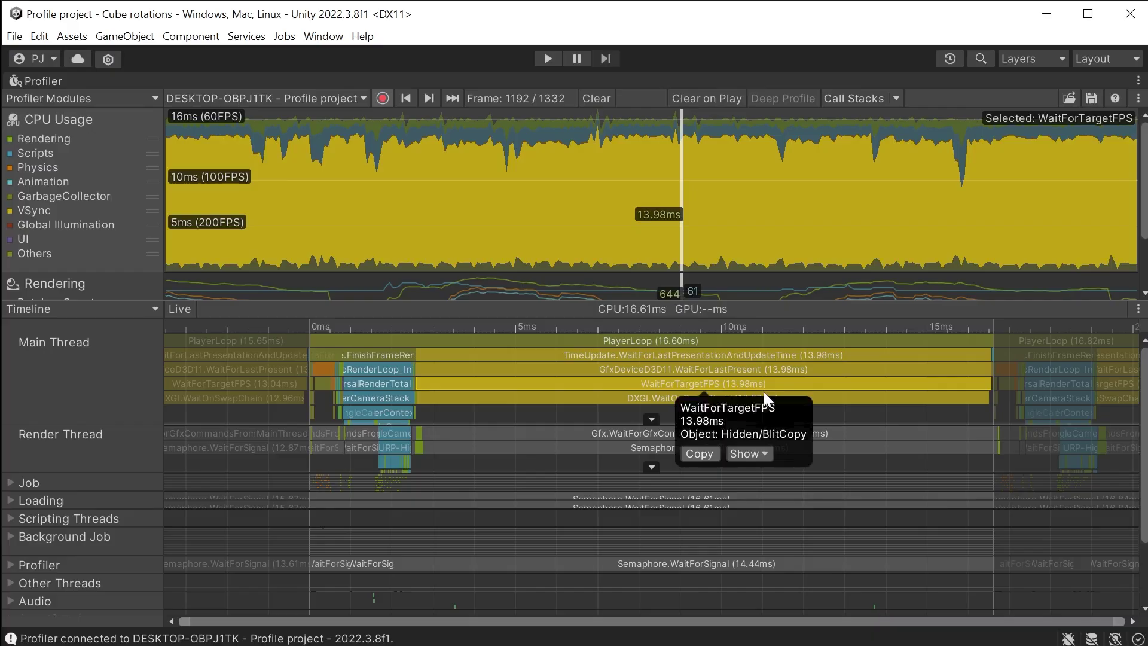
click(881, 415)
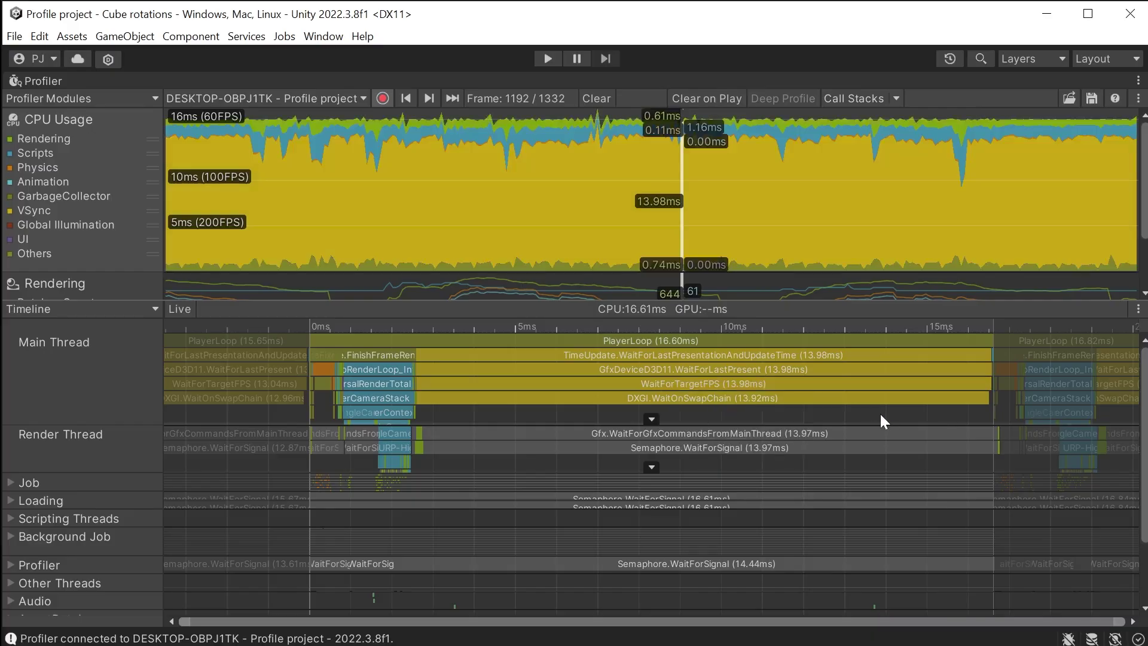
click(326, 368)
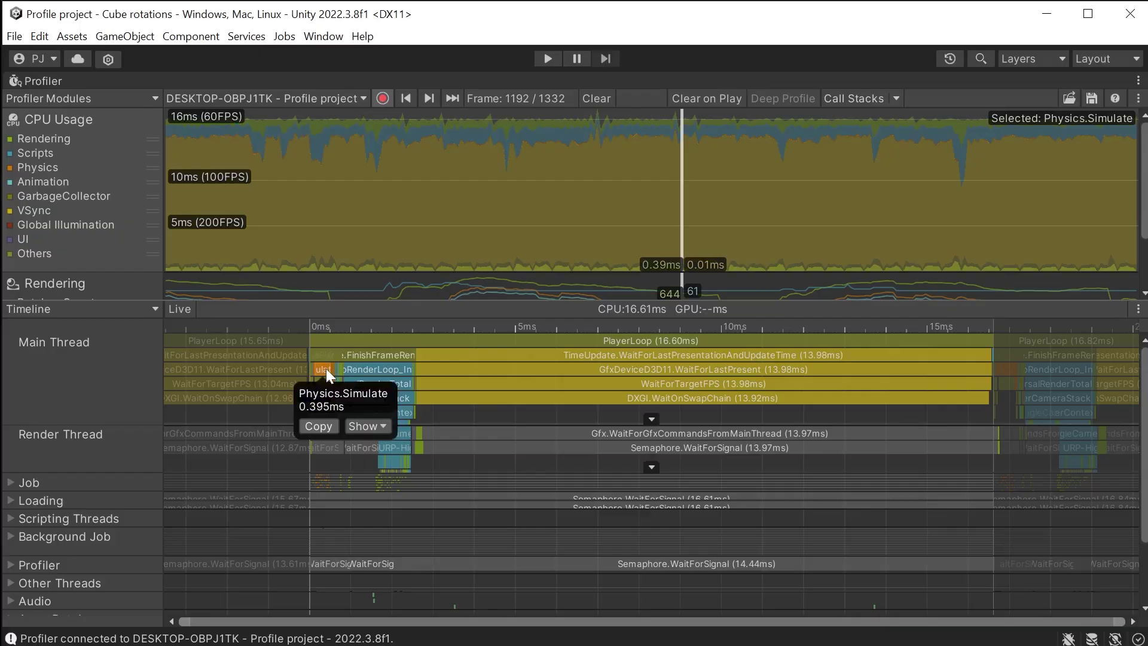
key(f)
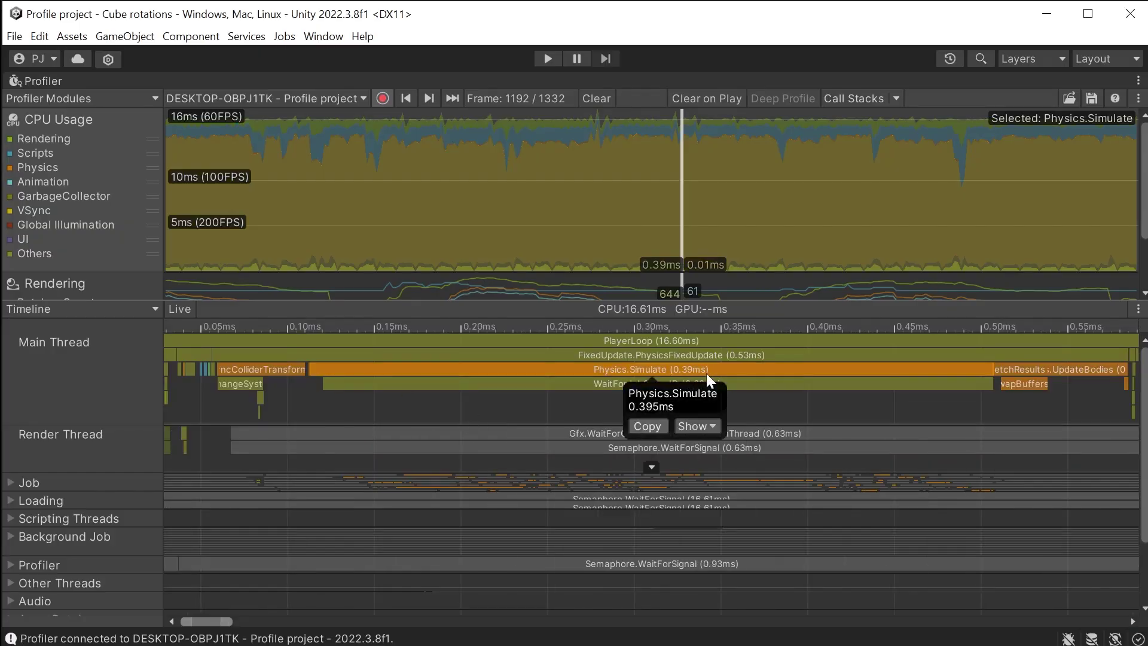
click(859, 400)
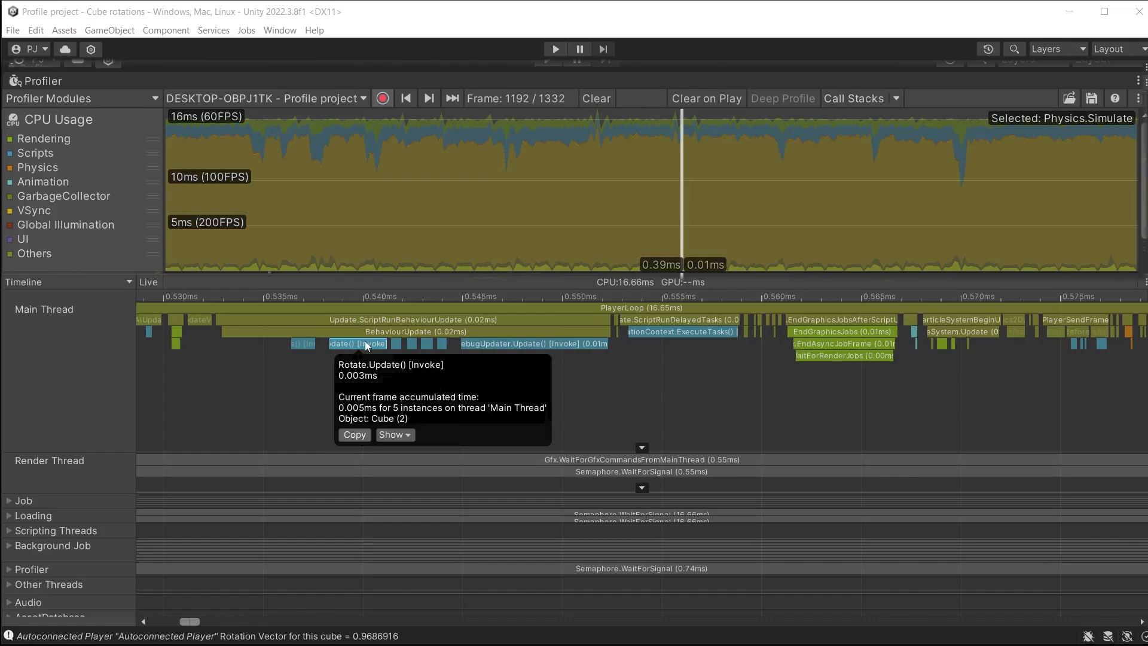
Step: Switch the Profiler to Hierarchy view, select FixedUpdate.PhysicsFixedUpdate, and list the Play Mode attach targets
click(405, 436)
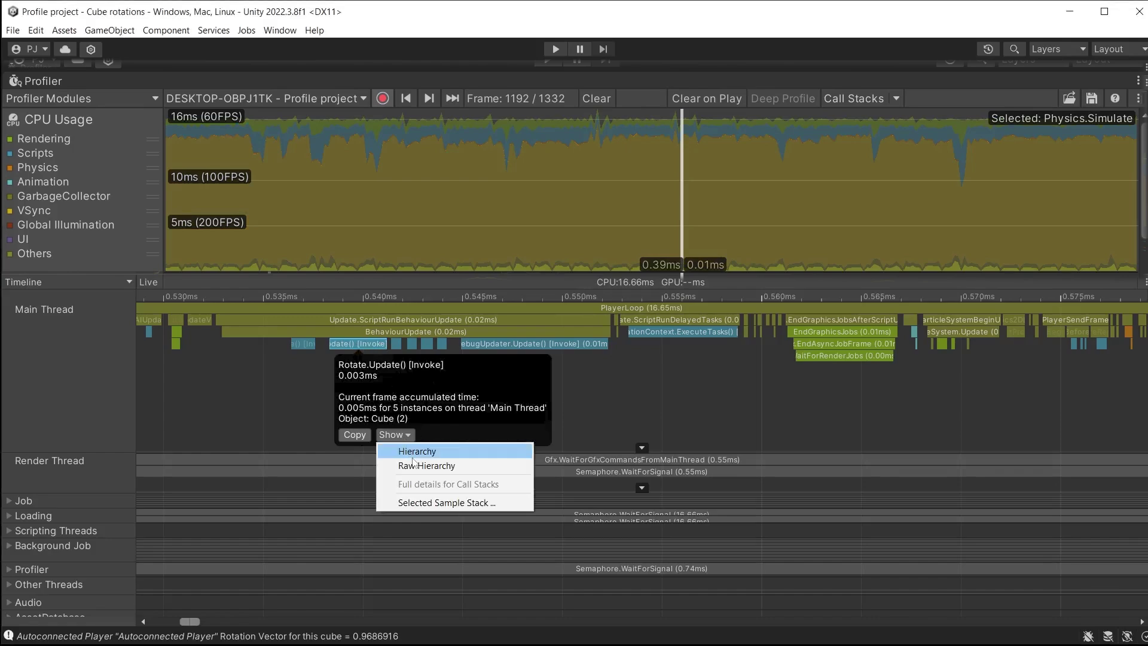
click(412, 456)
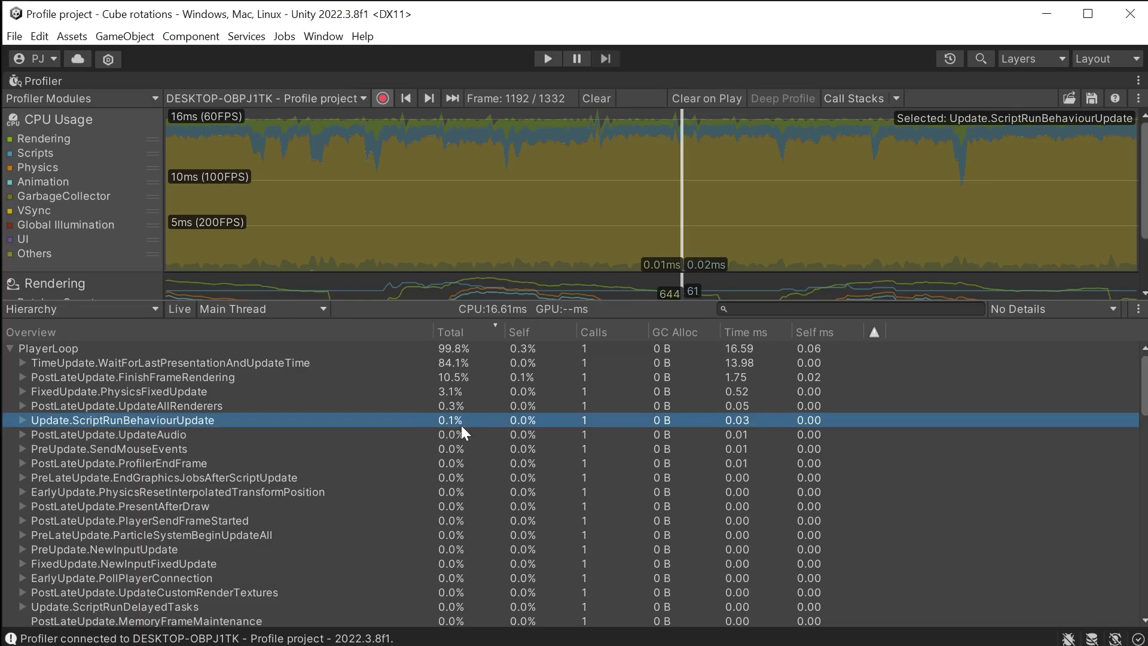
click(475, 393)
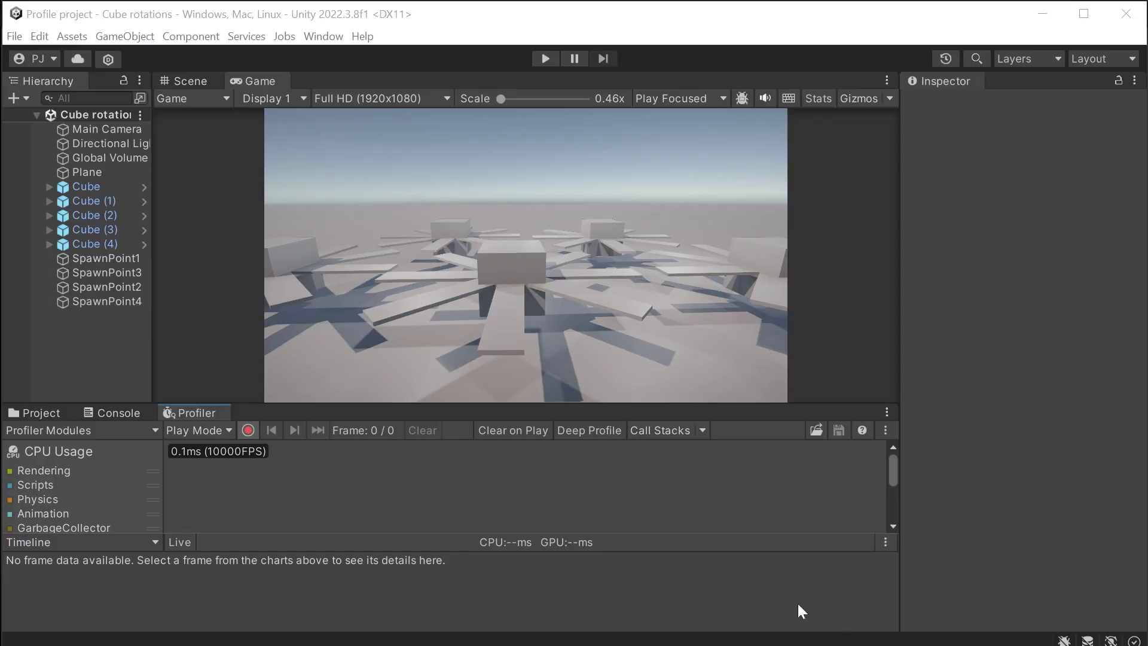
click(220, 428)
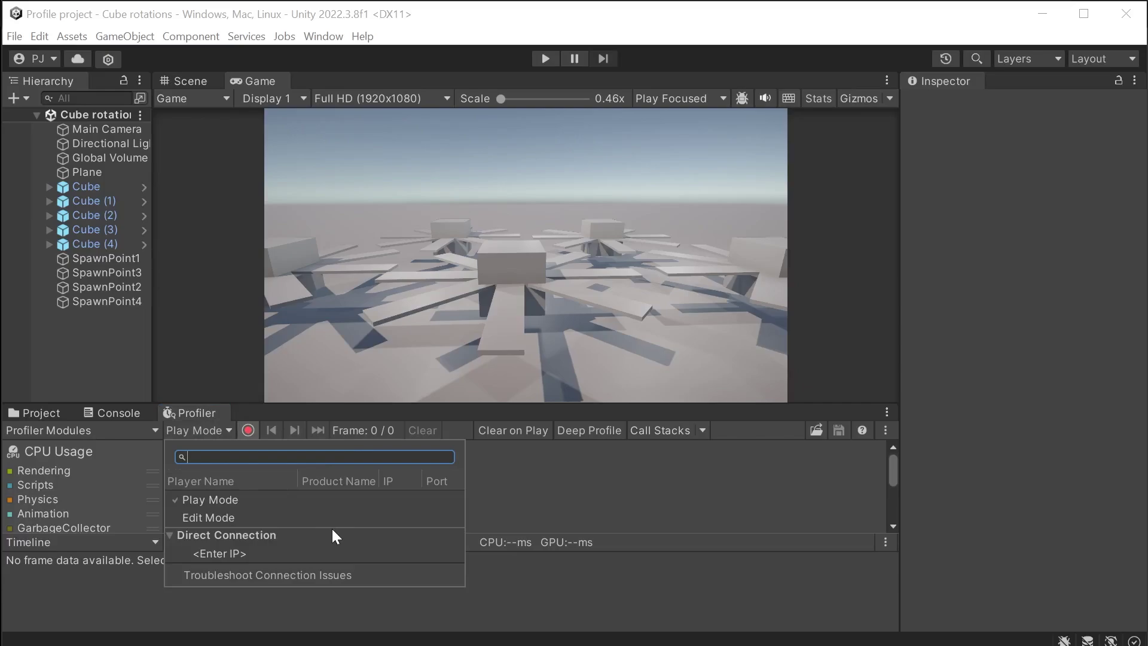
Step: Open the connection troubleshooting help and scroll to the Attach to Player properties section
click(292, 572)
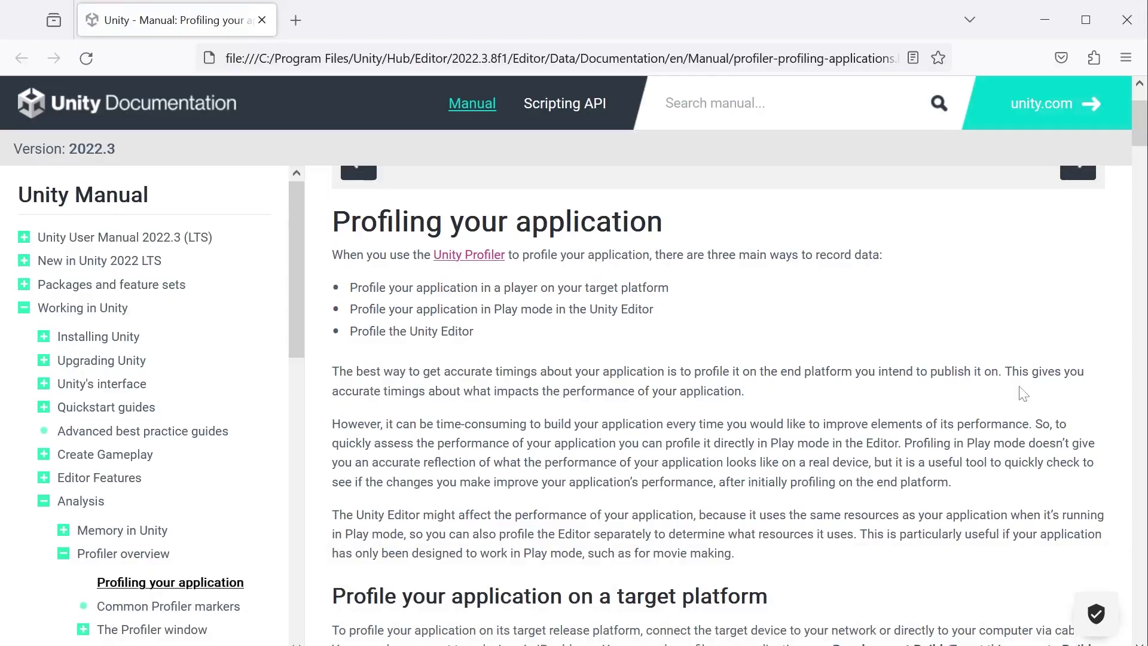
scroll(1024, 393, down, 20)
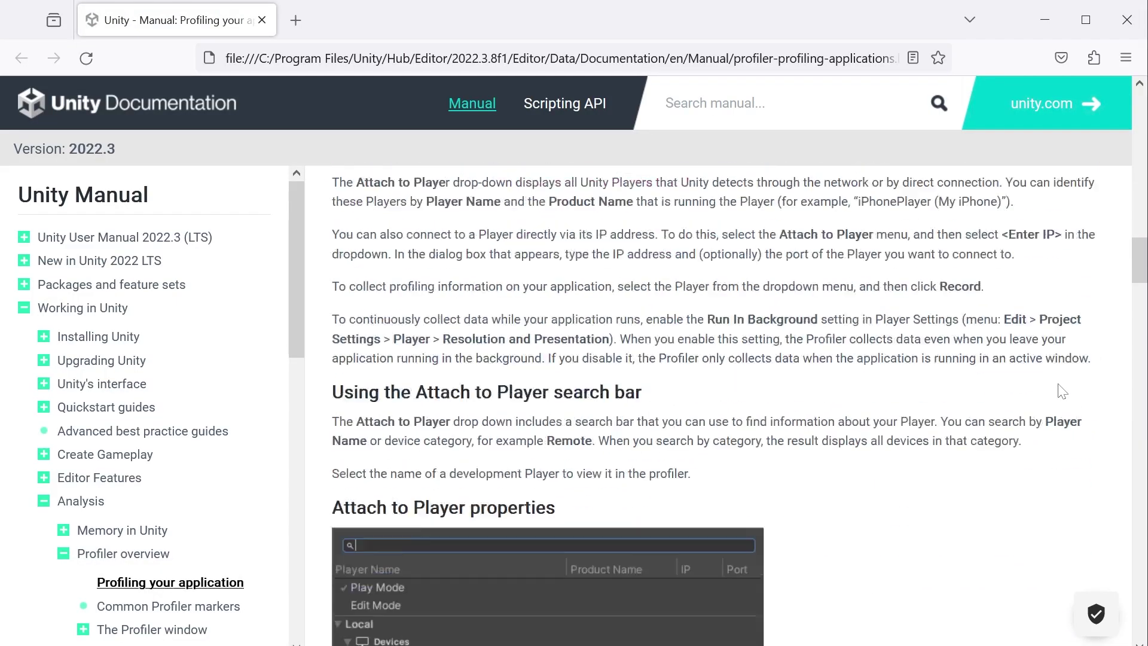
scroll(1062, 392, down, 5)
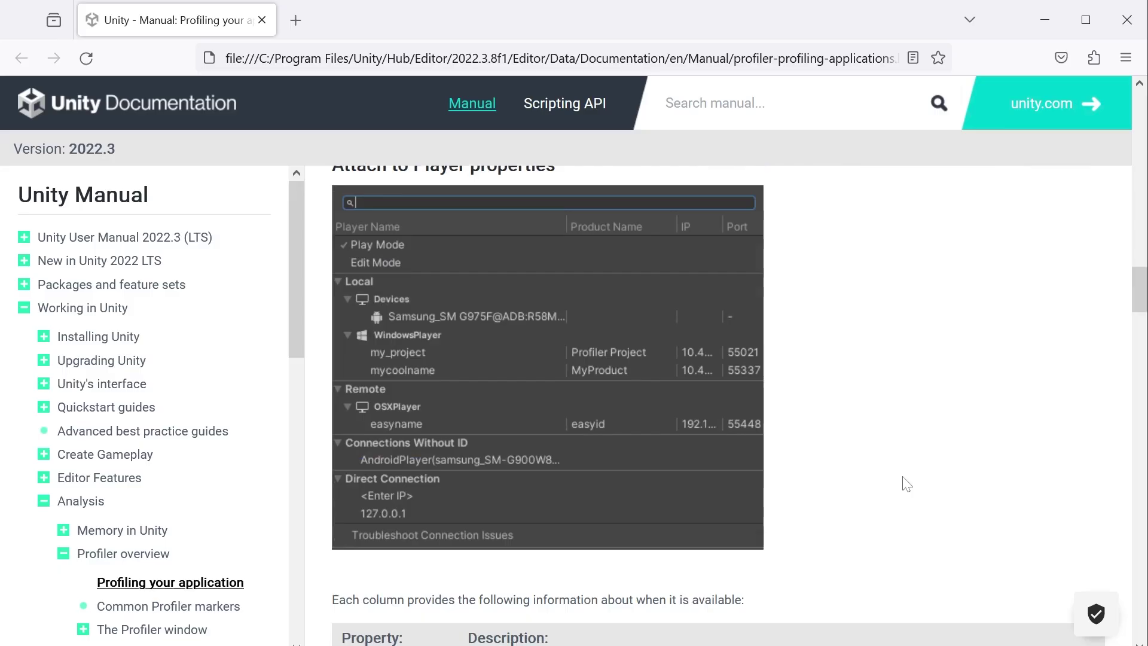